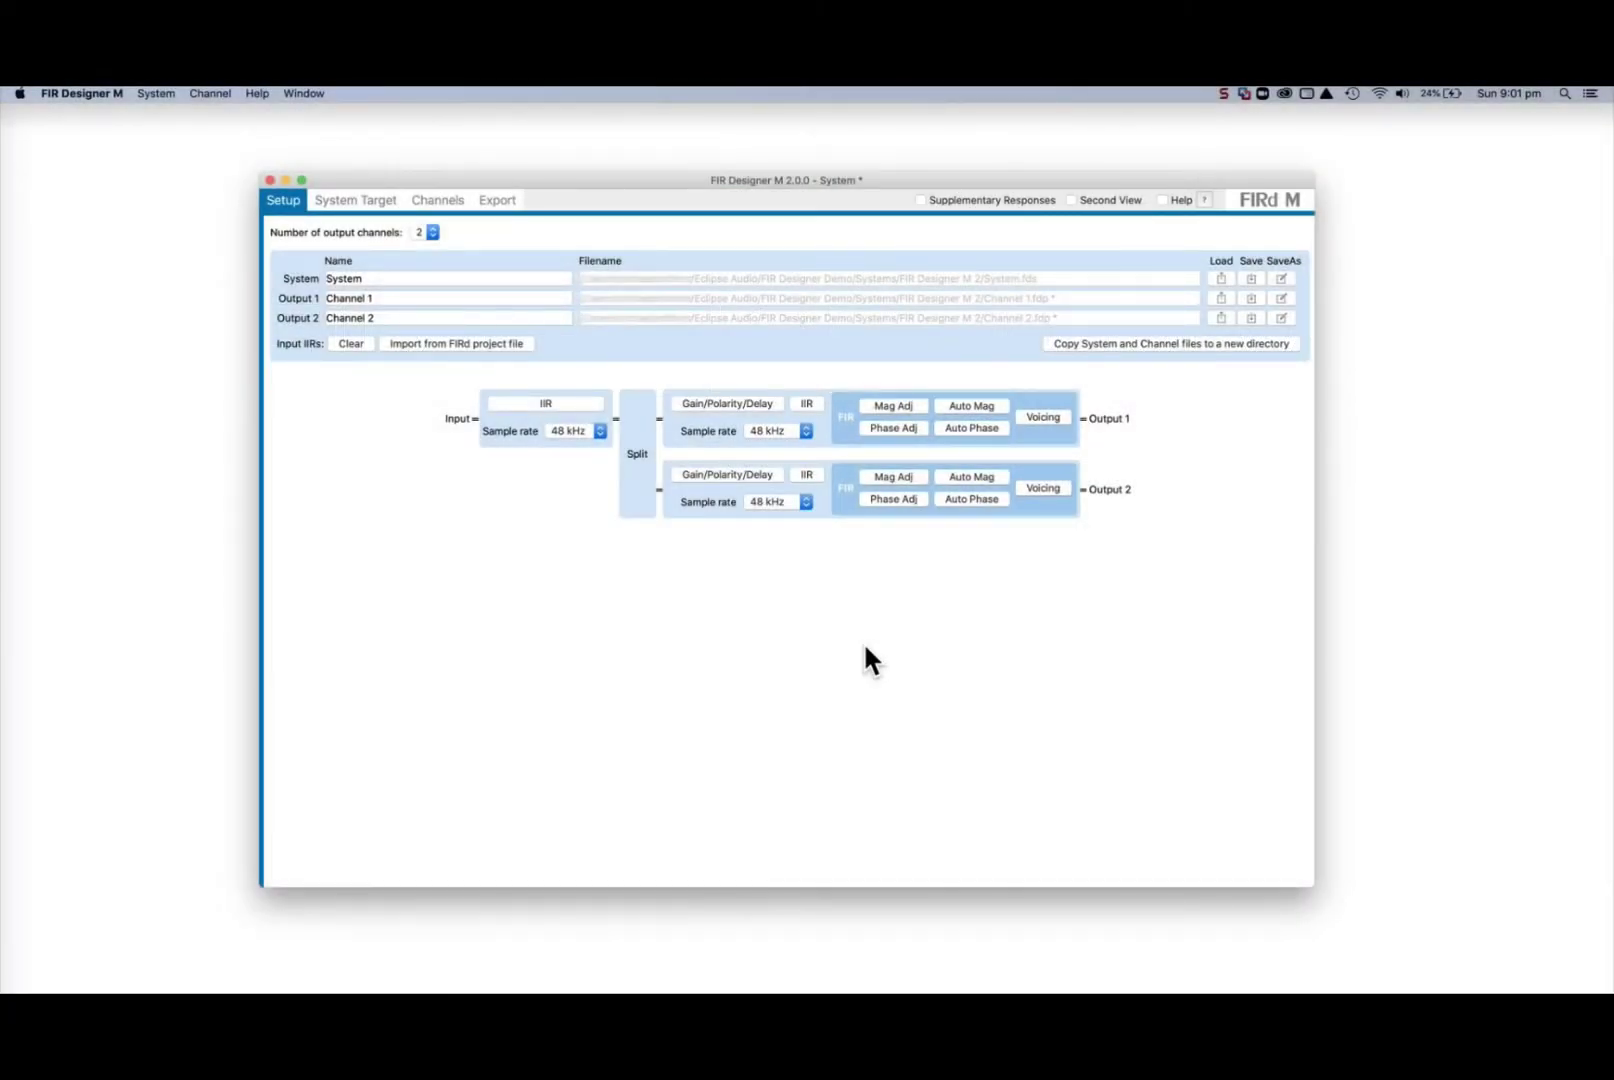
- Show Supplementary Responses beside the repositioned main window and begin loading a measurement folder
left_click_drag(1029, 180, 785, 126)
left_click(762, 143)
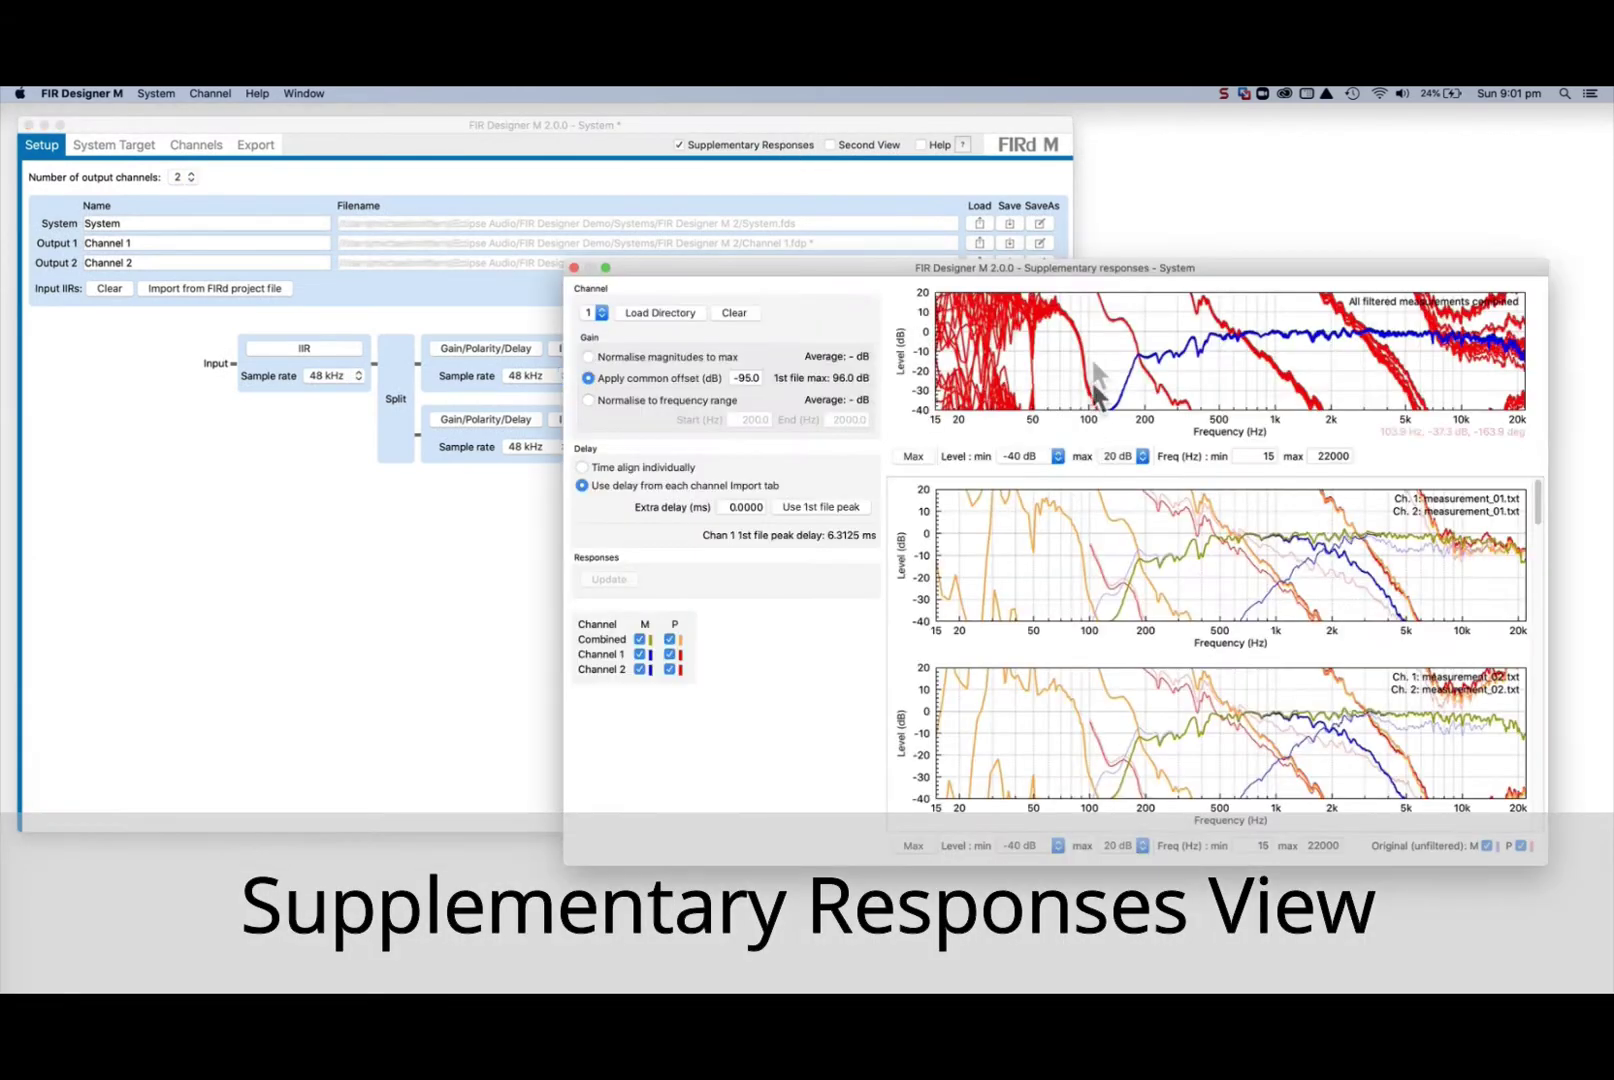
left_click_drag(1126, 268, 1172, 356)
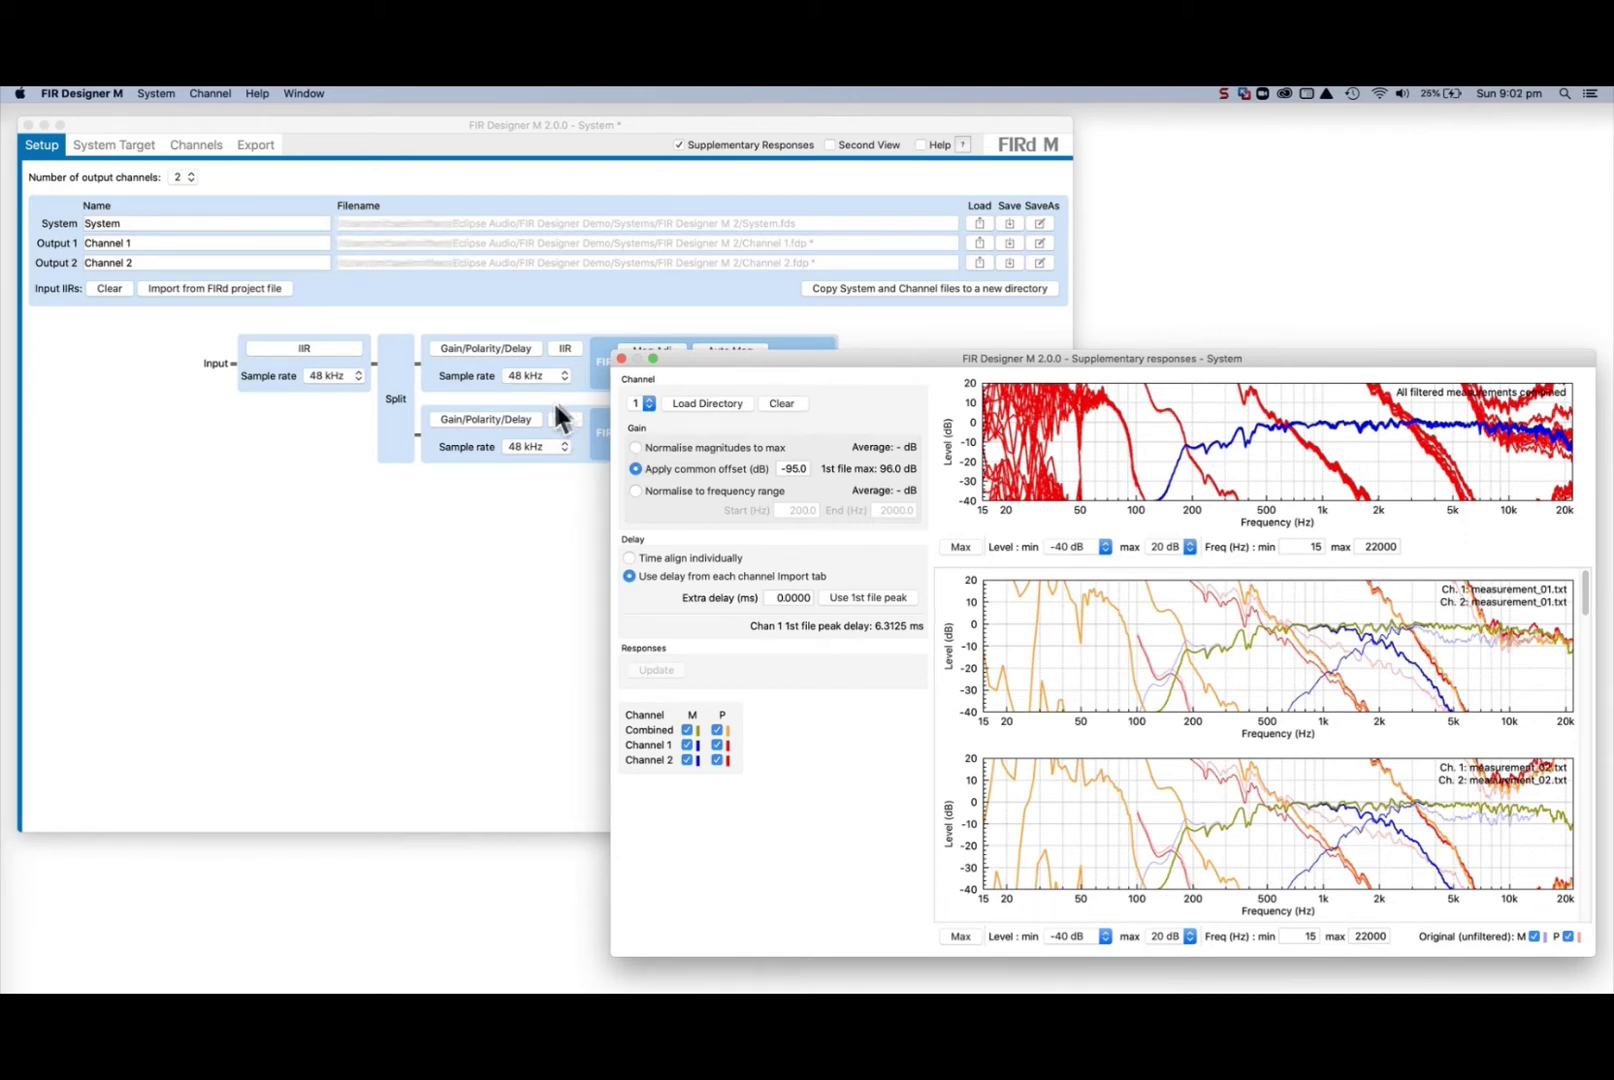
left_click(675, 400)
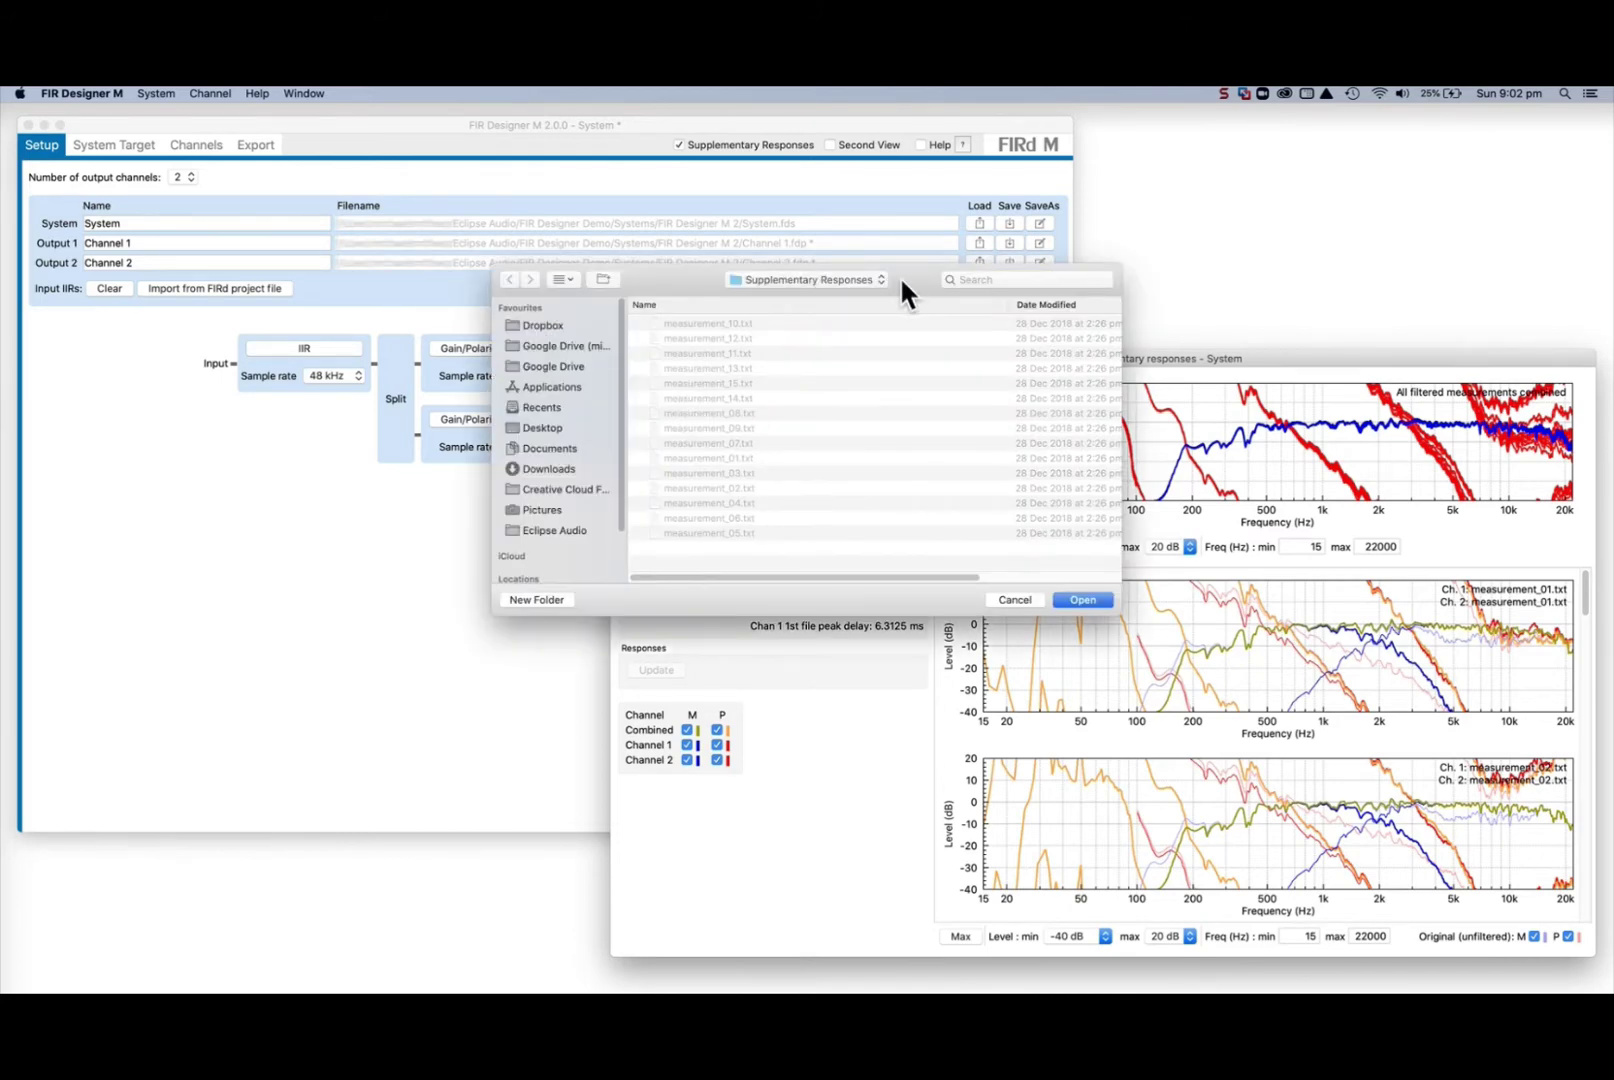
left_click(1010, 600)
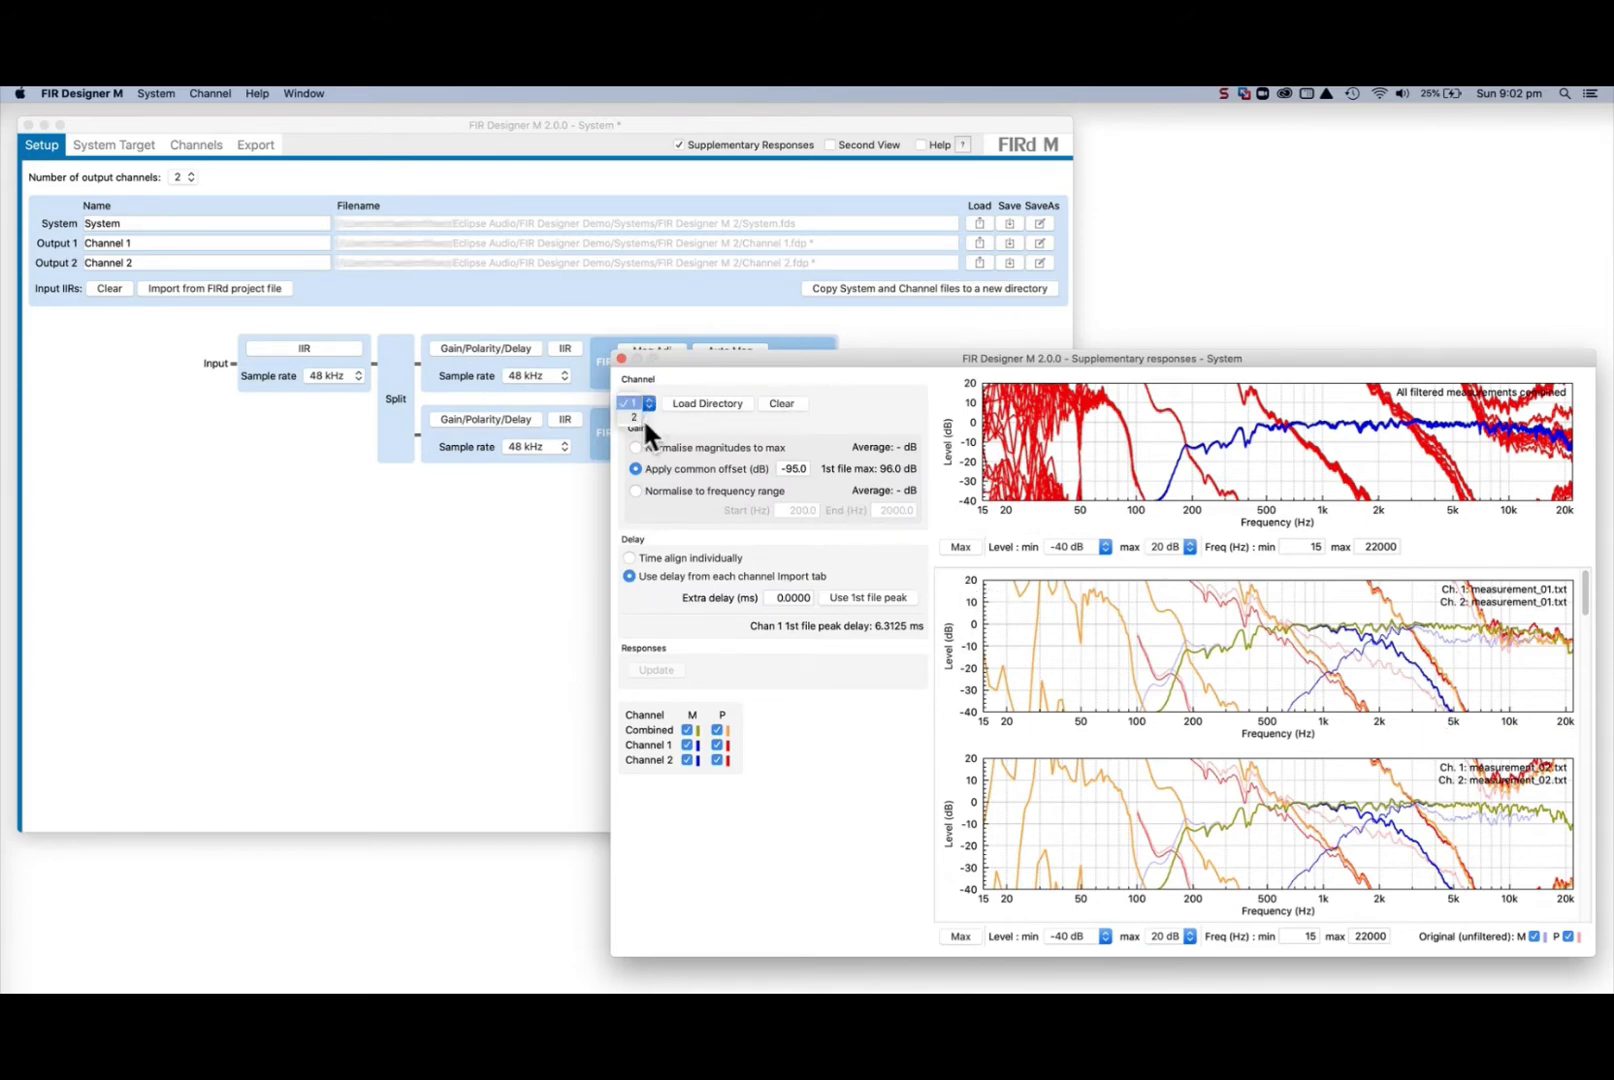
left_click(637, 414)
left_click(702, 398)
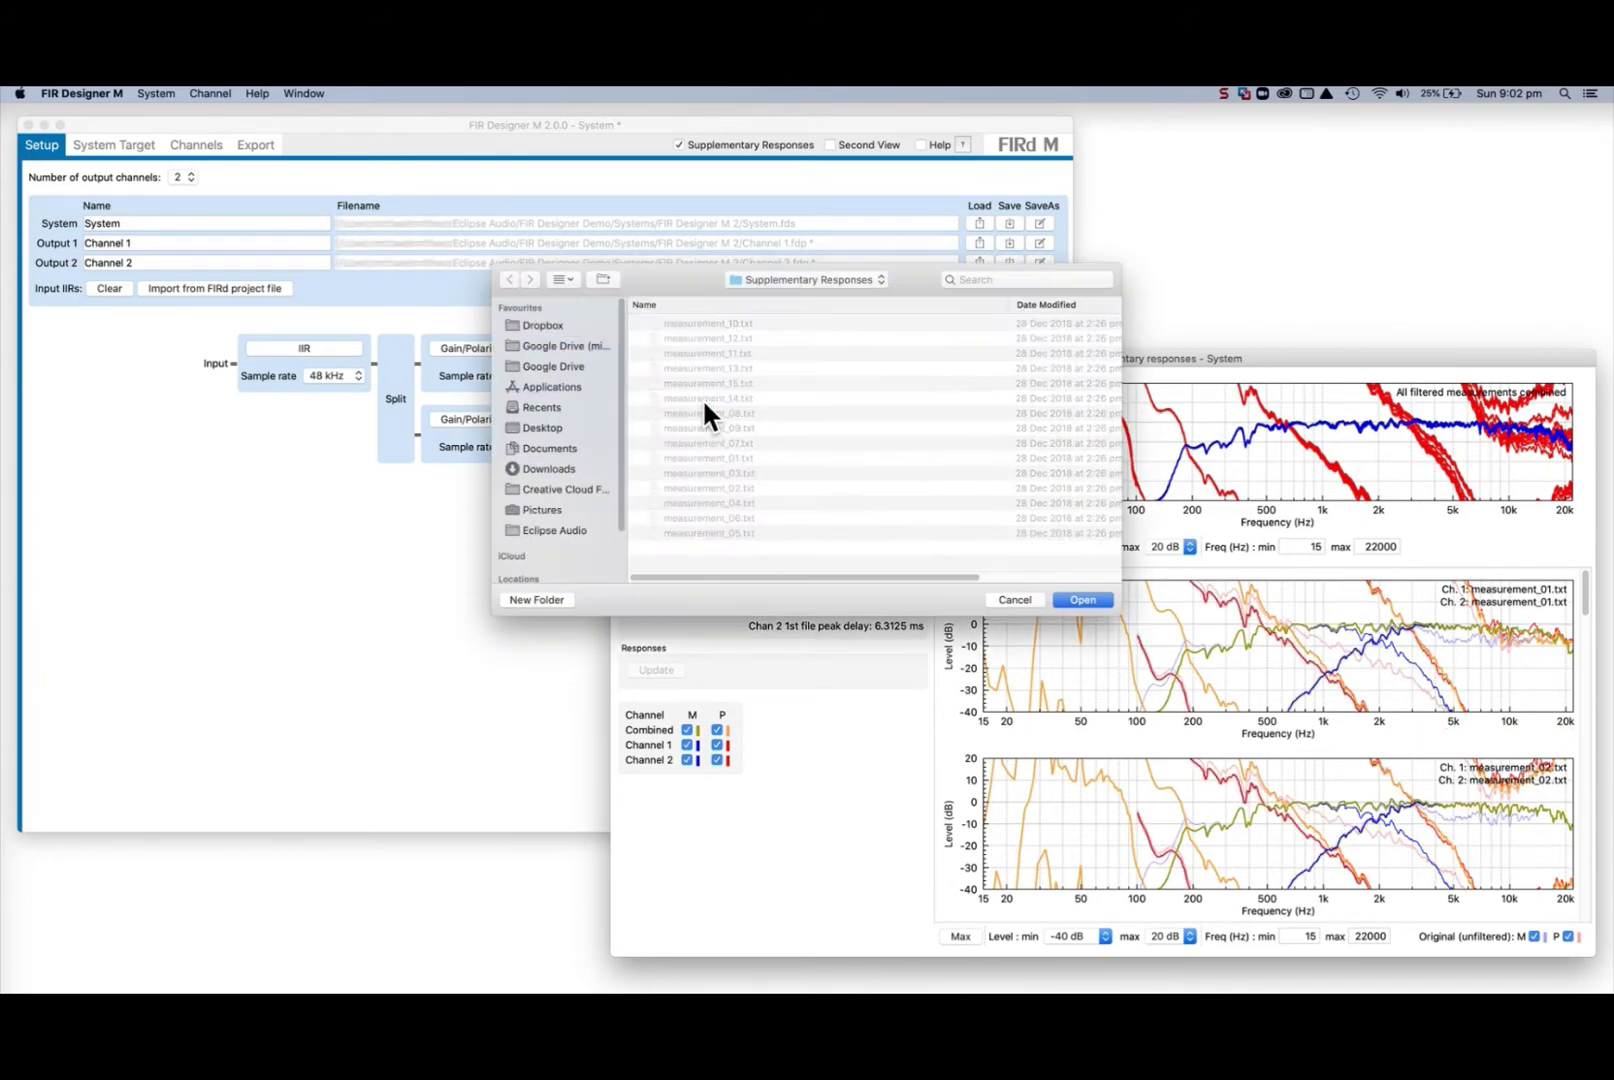
left_click(1032, 600)
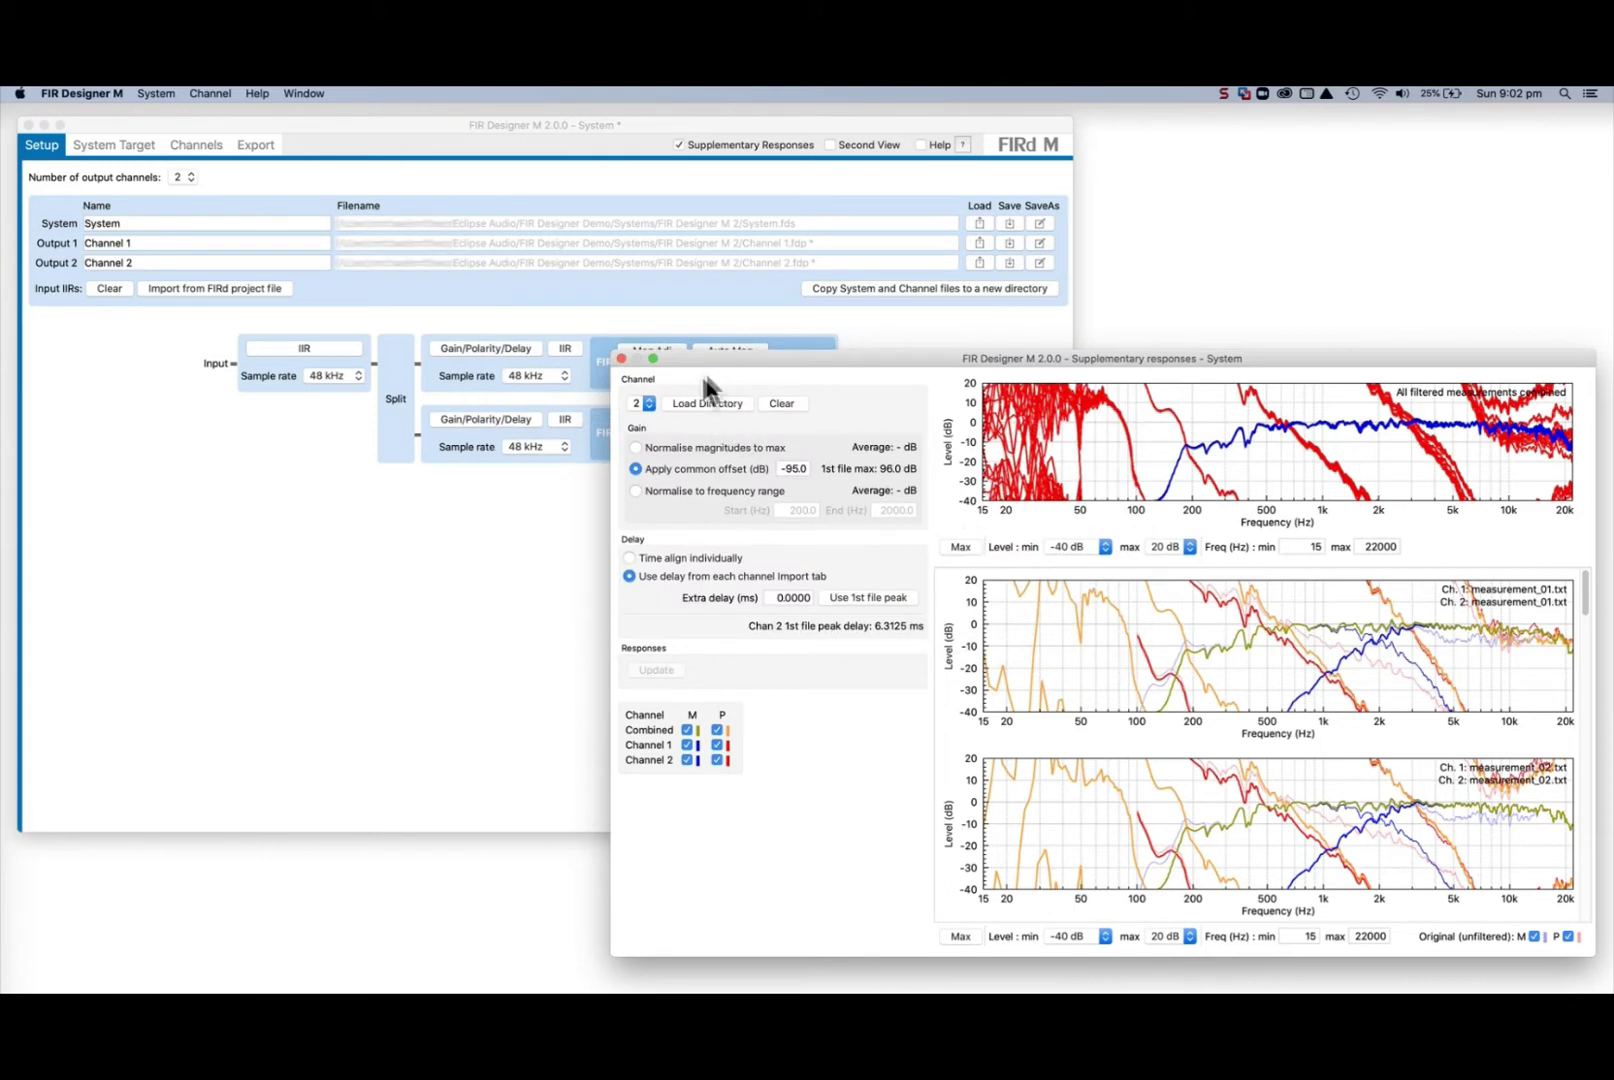
left_click(643, 402)
left_click(630, 385)
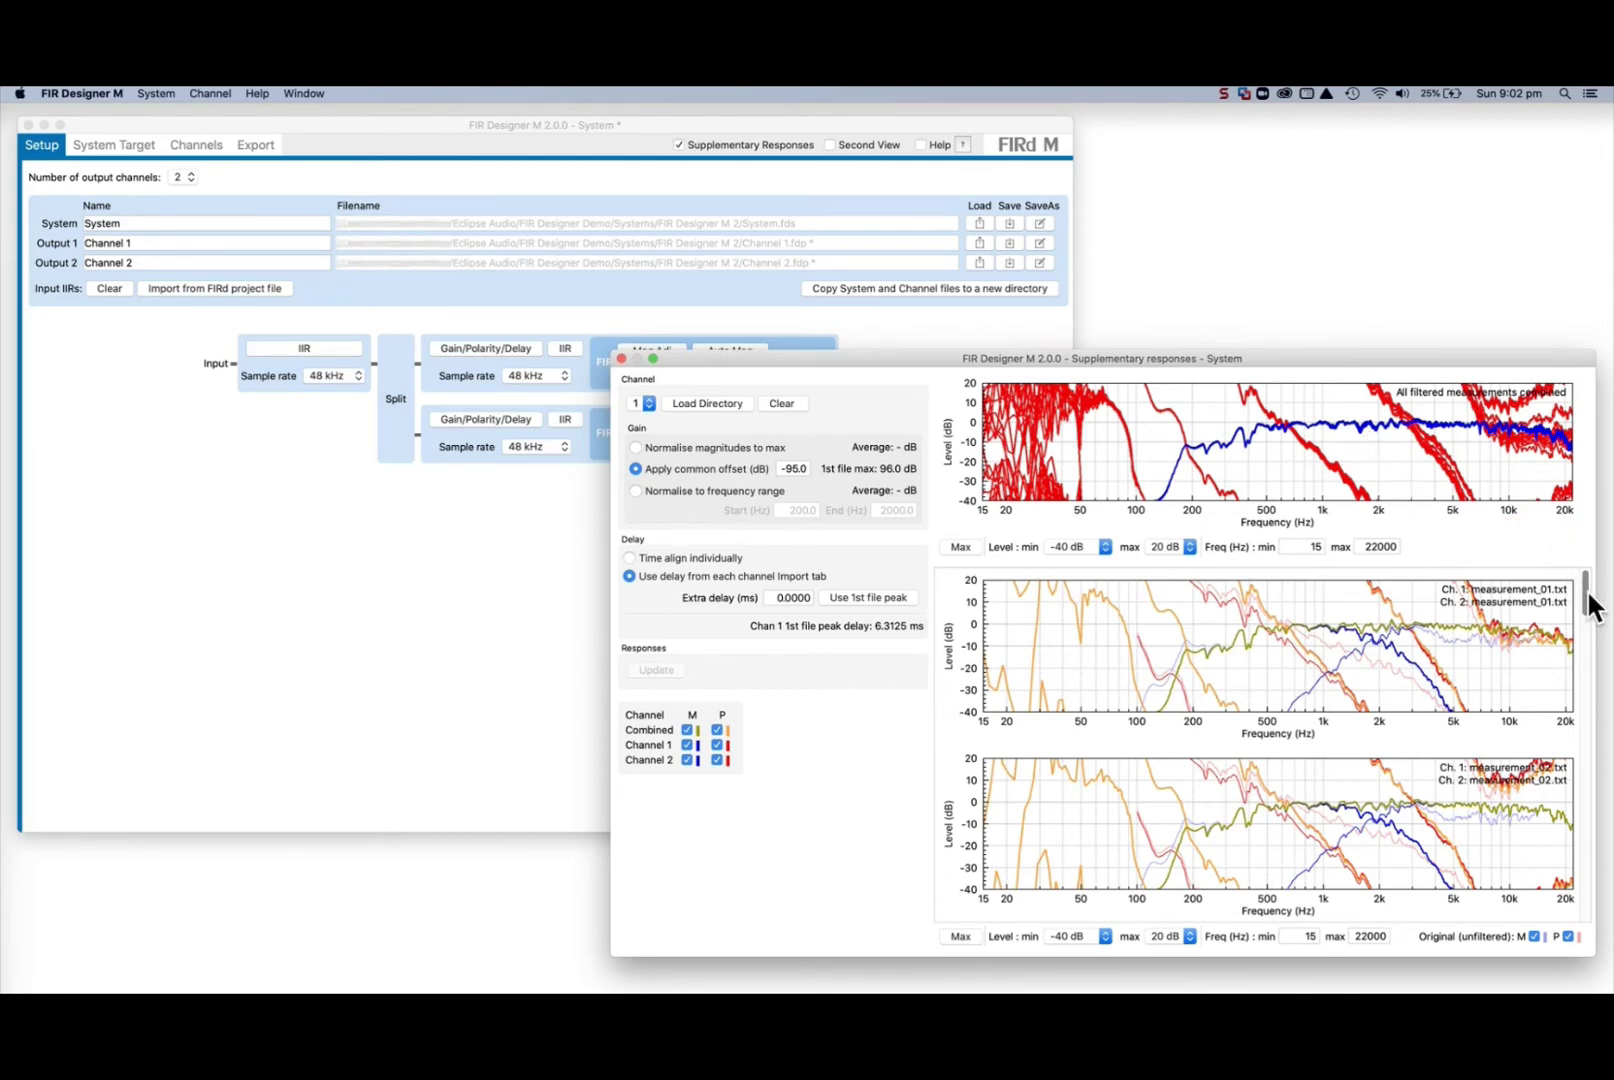
left_click_drag(1589, 605, 1600, 537)
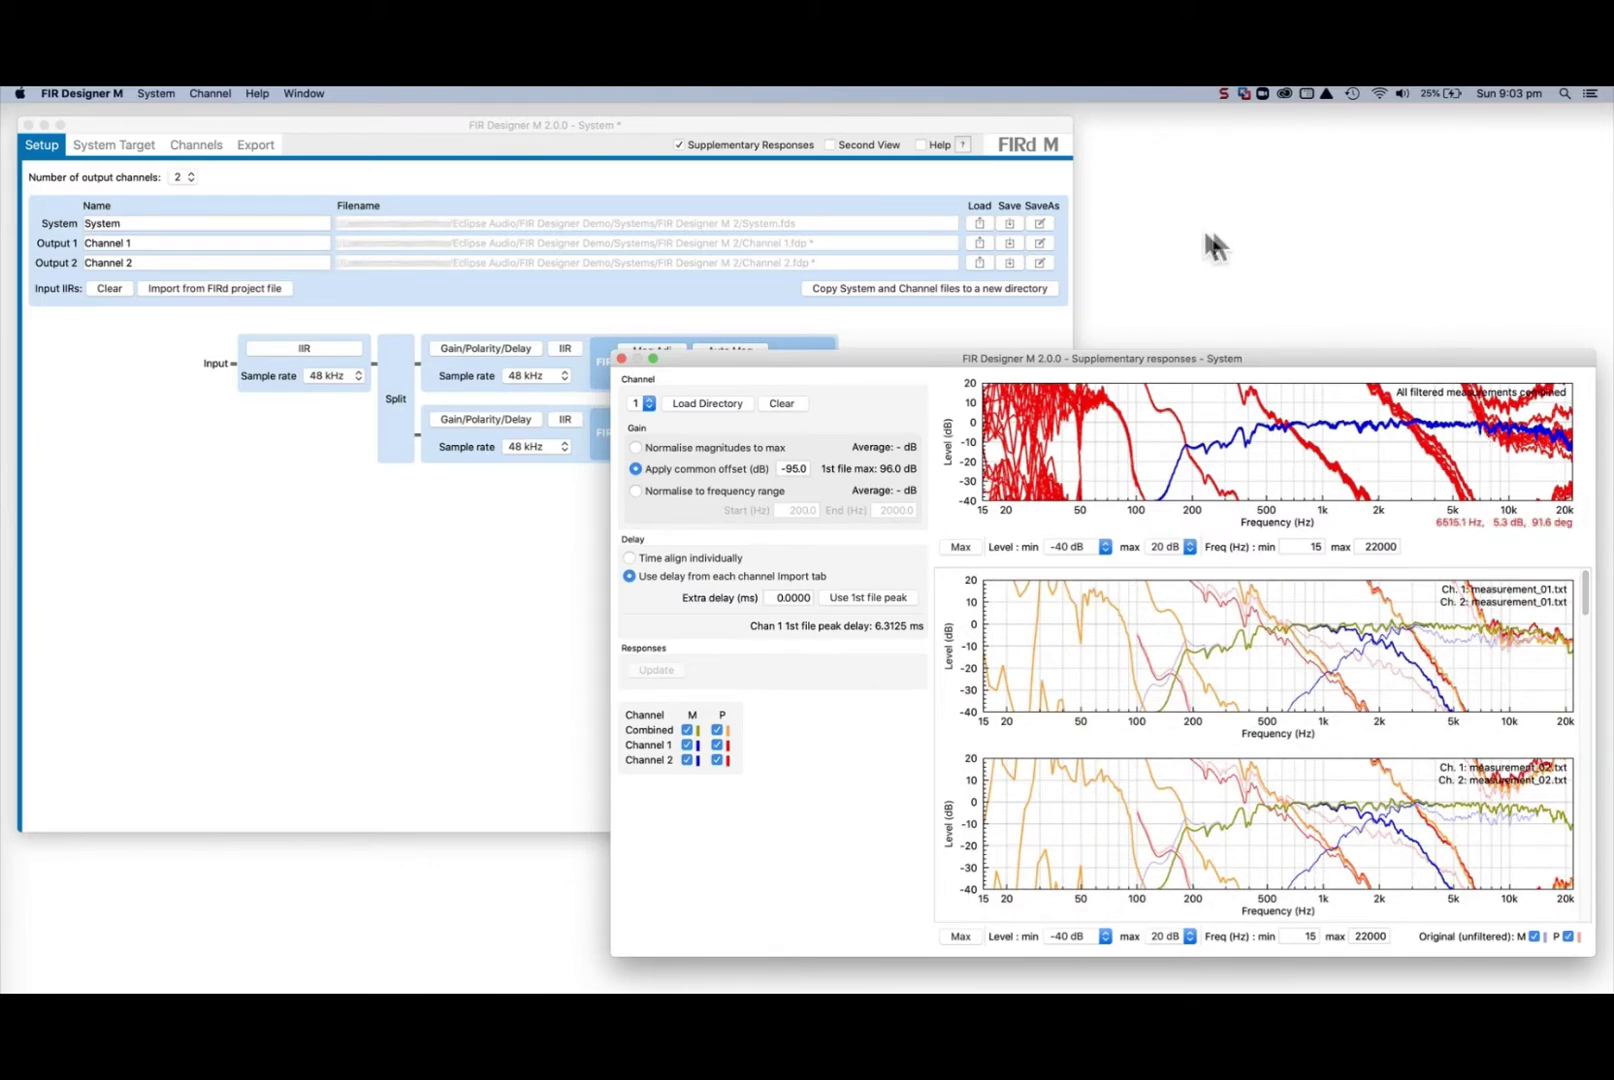
- Drag channel 2's HPF LR crossover to 1998.7 Hz and update the supplementary responses
left_click(1010, 130)
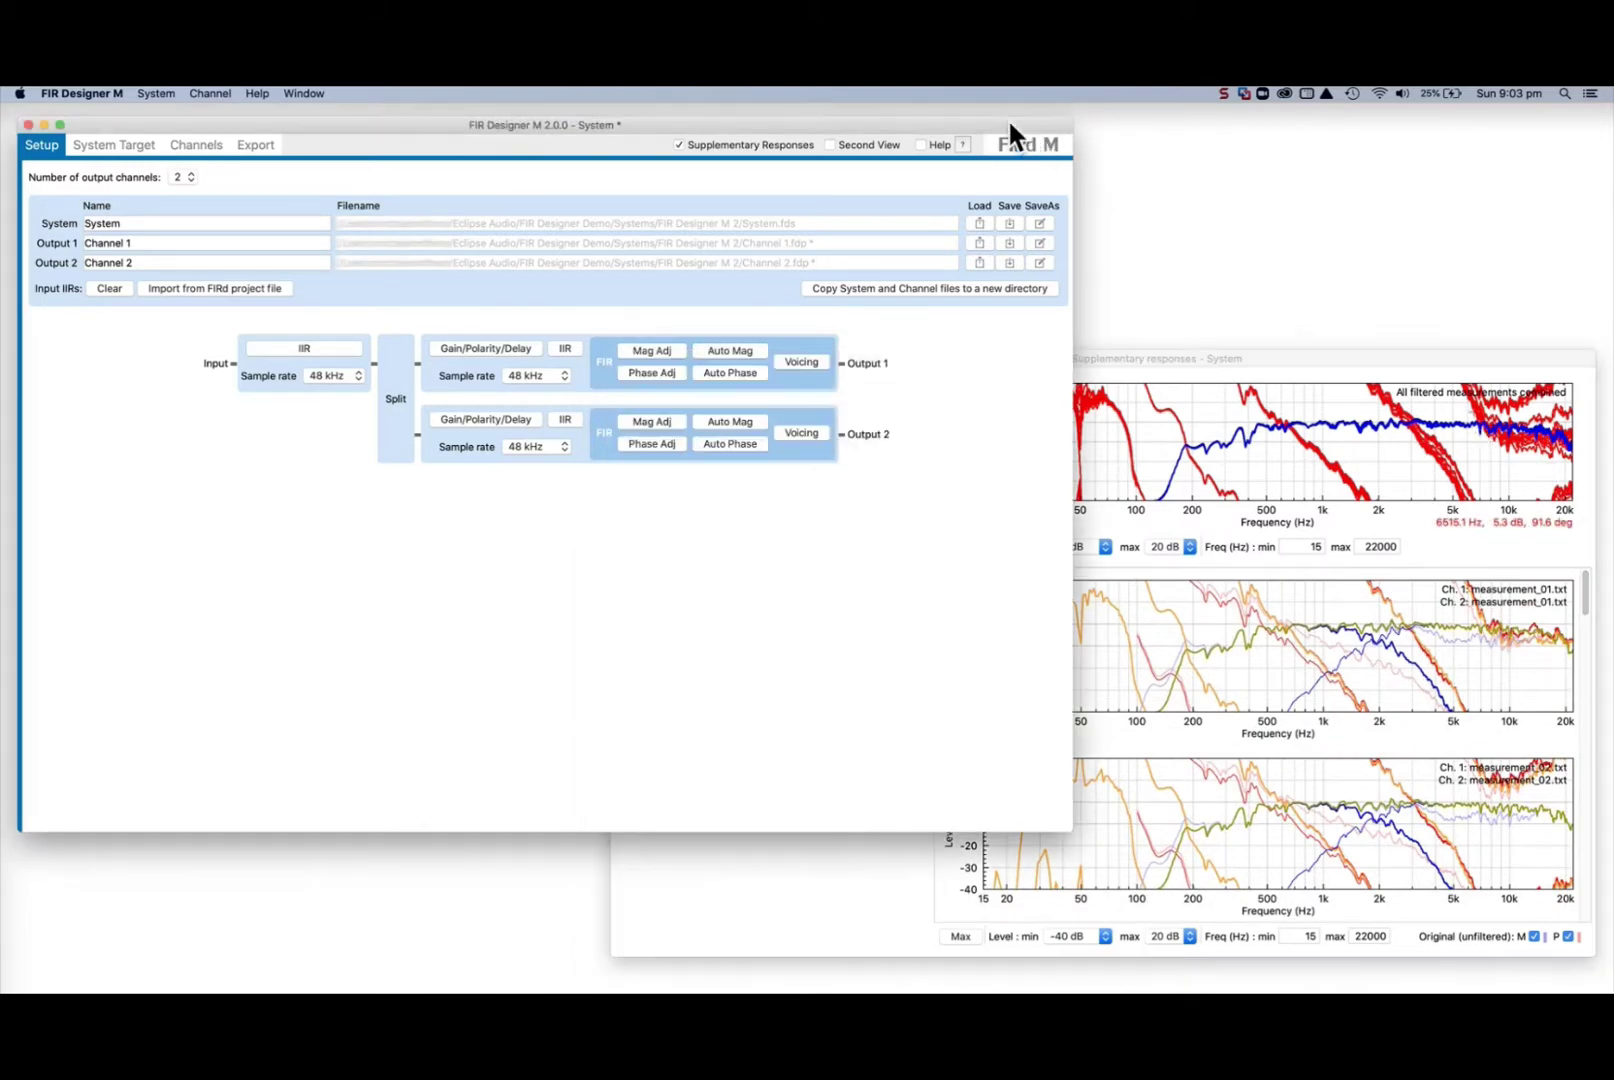
left_click(199, 142)
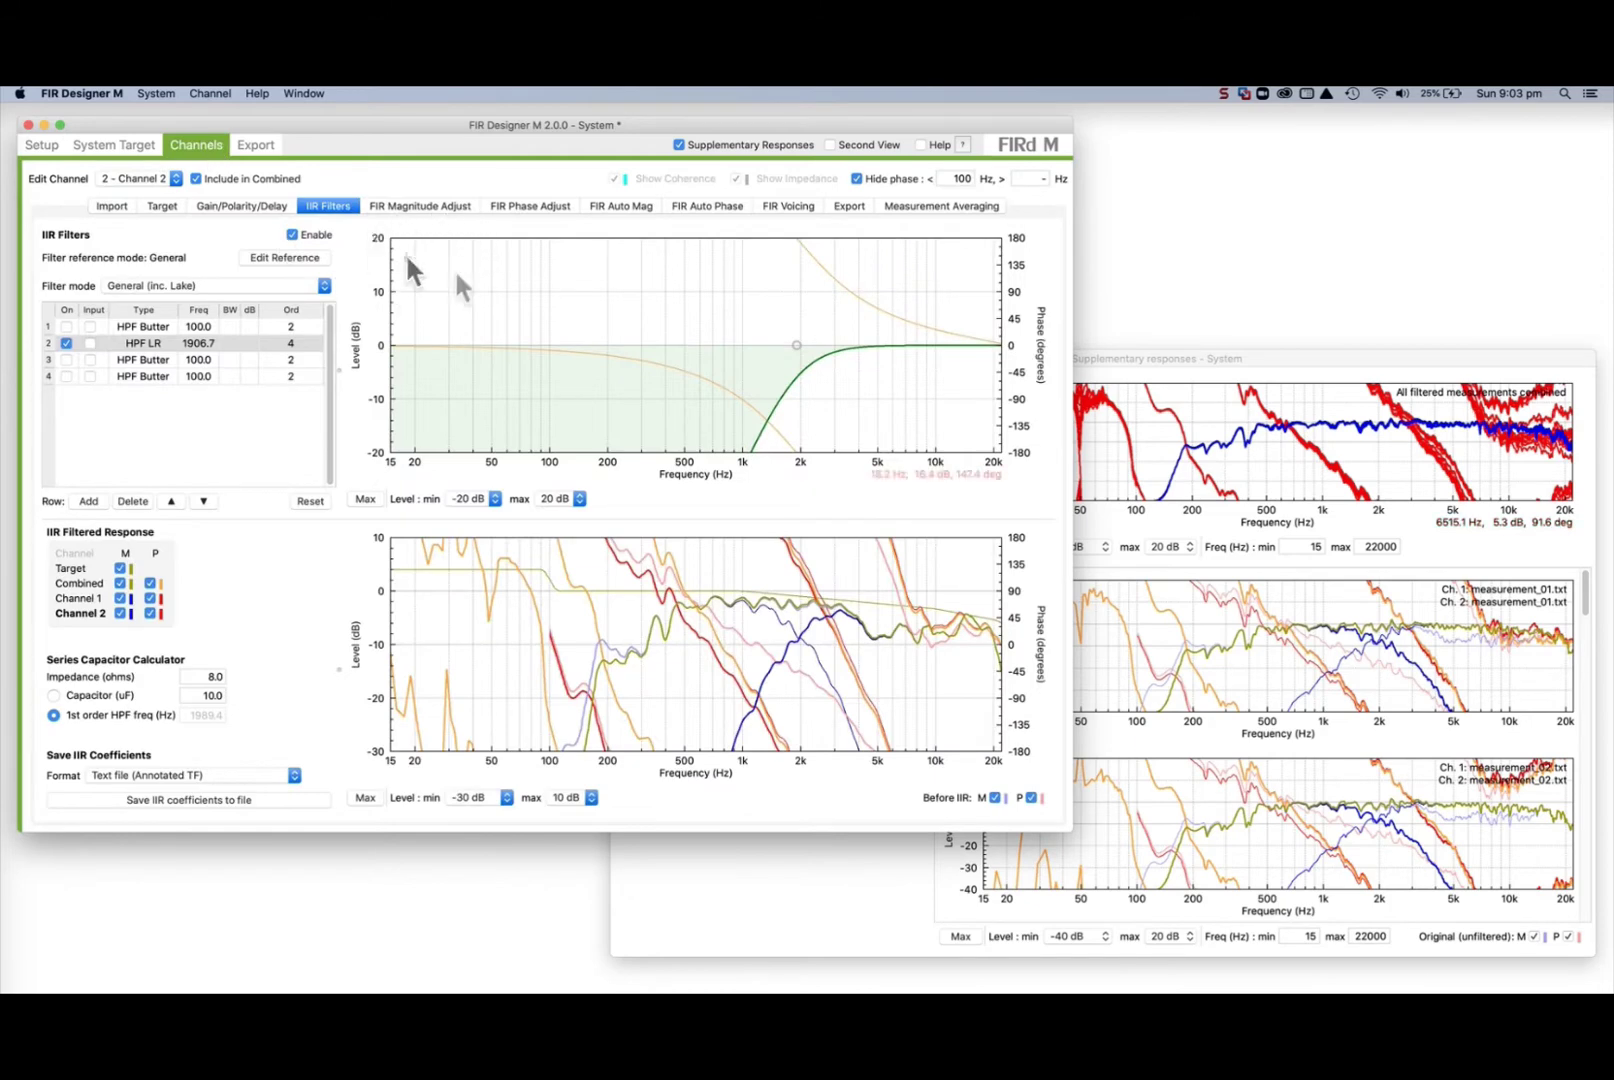
left_click_drag(796, 340, 799, 340)
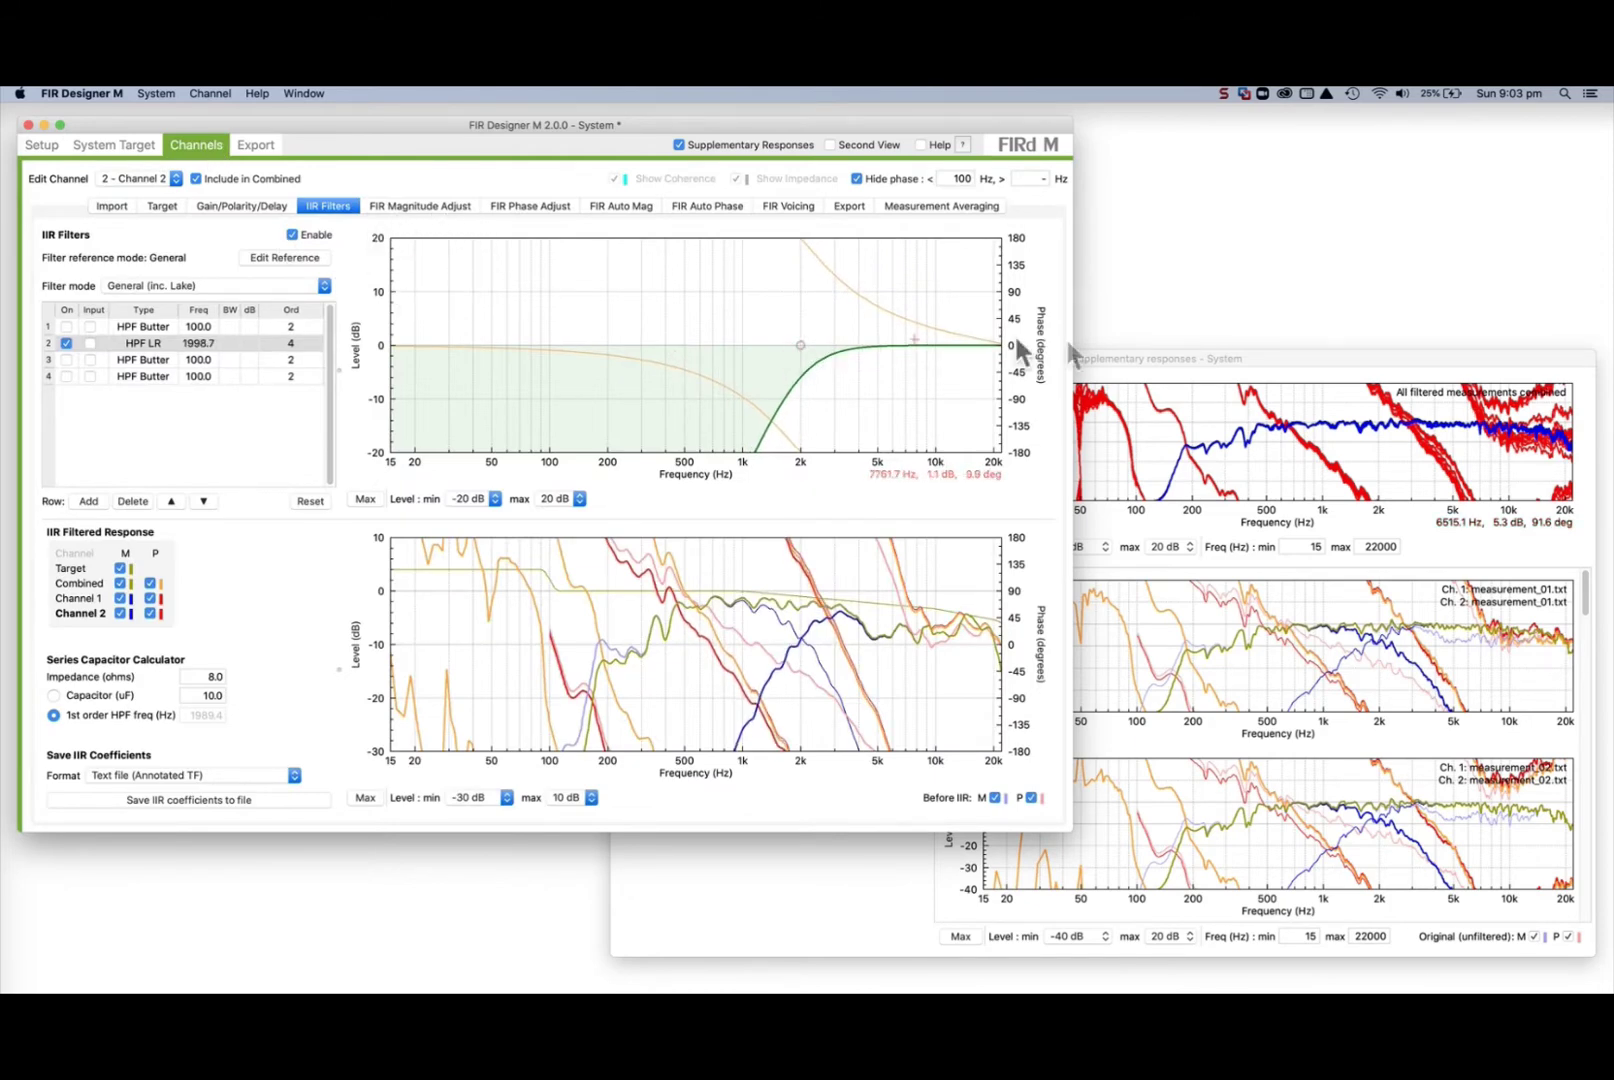
left_click(1160, 358)
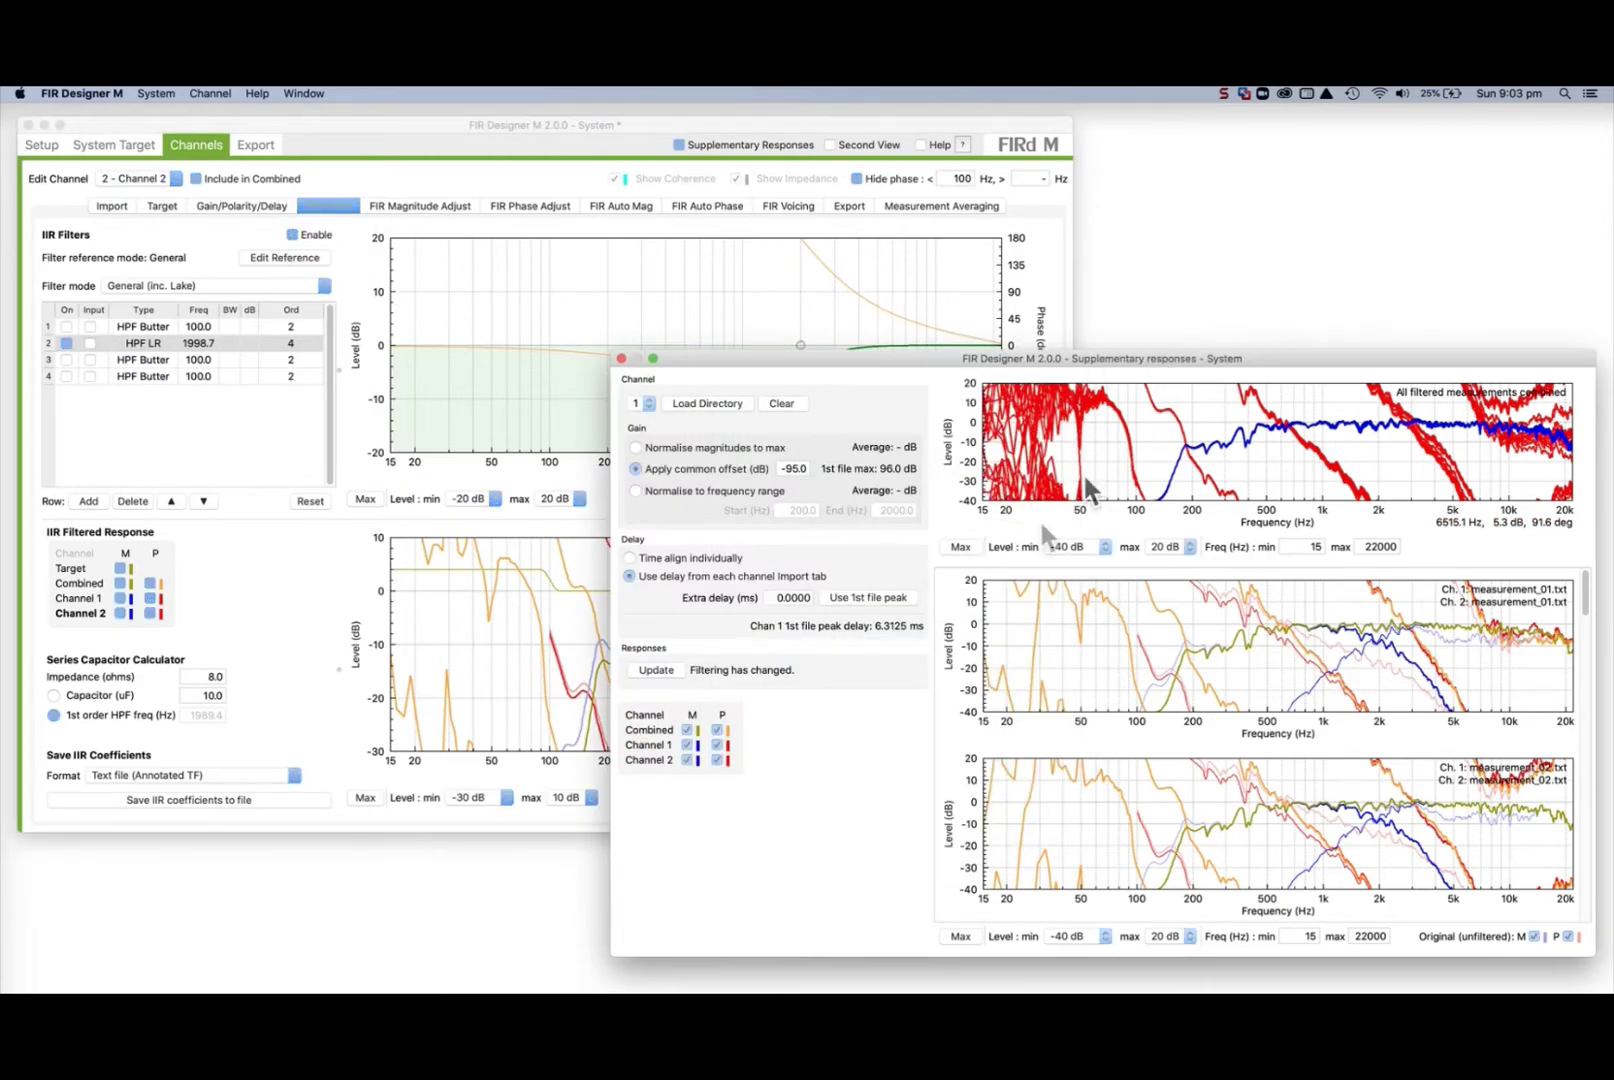
left_click(656, 669)
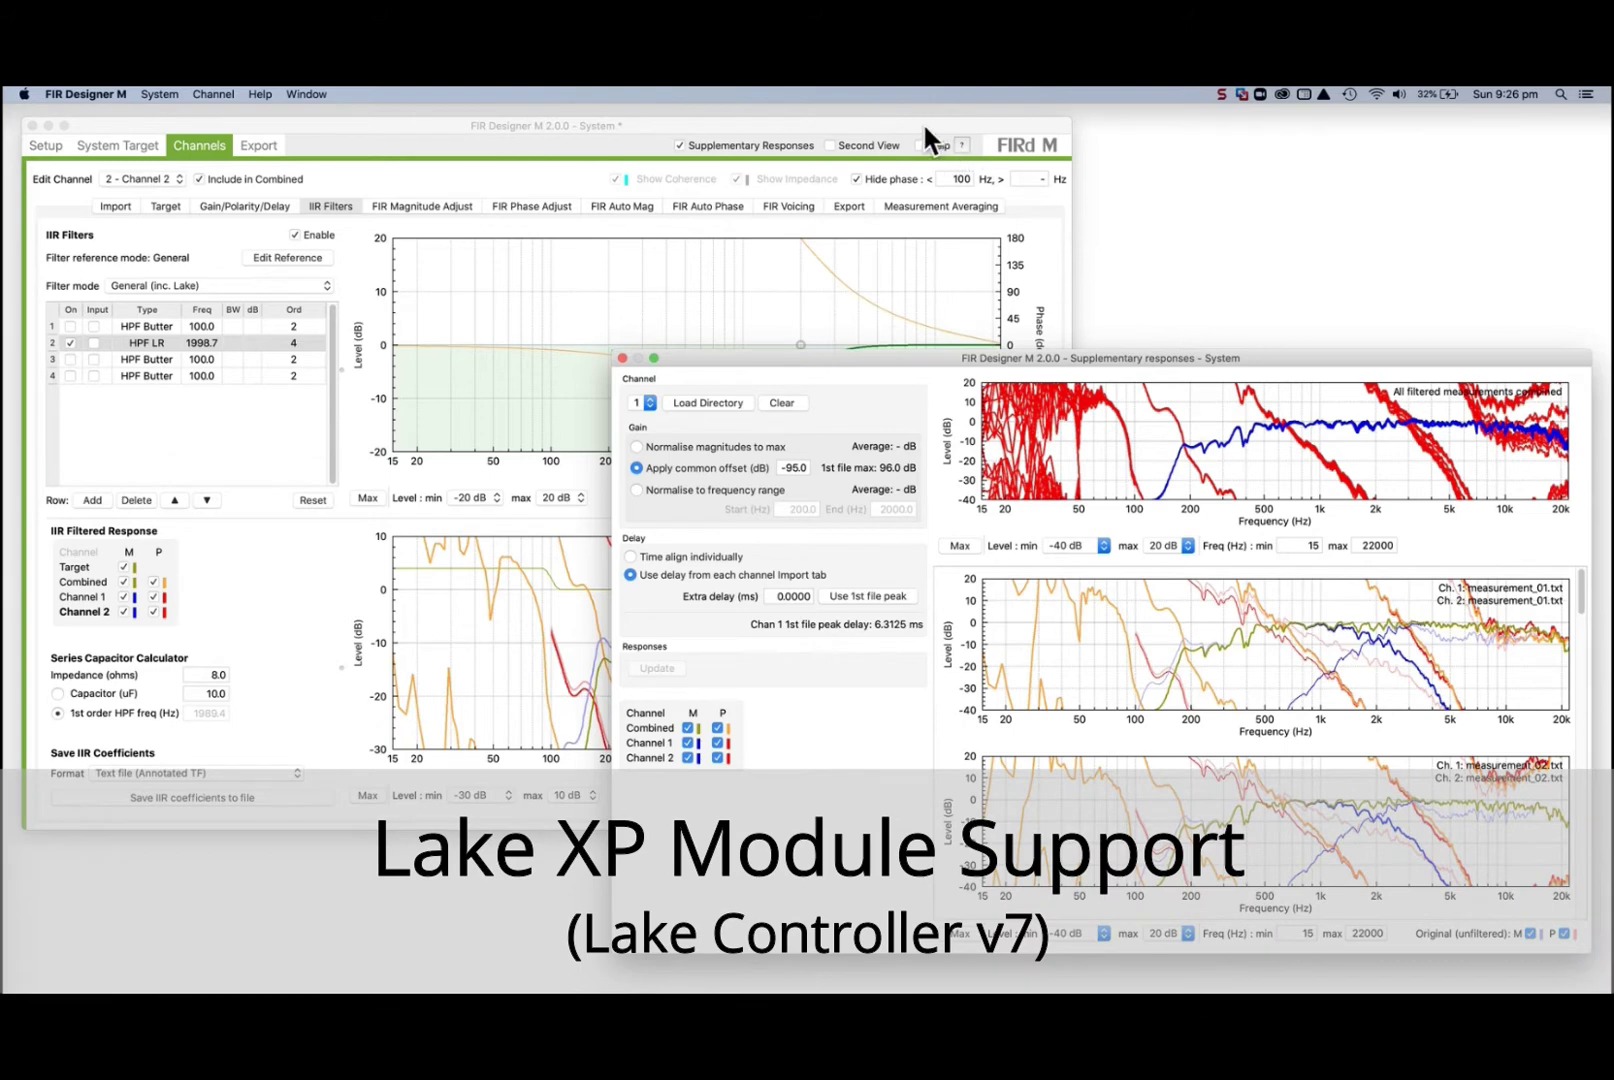
- Open the Lake export settings from the Export page for the 20K44:XP4way module
left_click(924, 128)
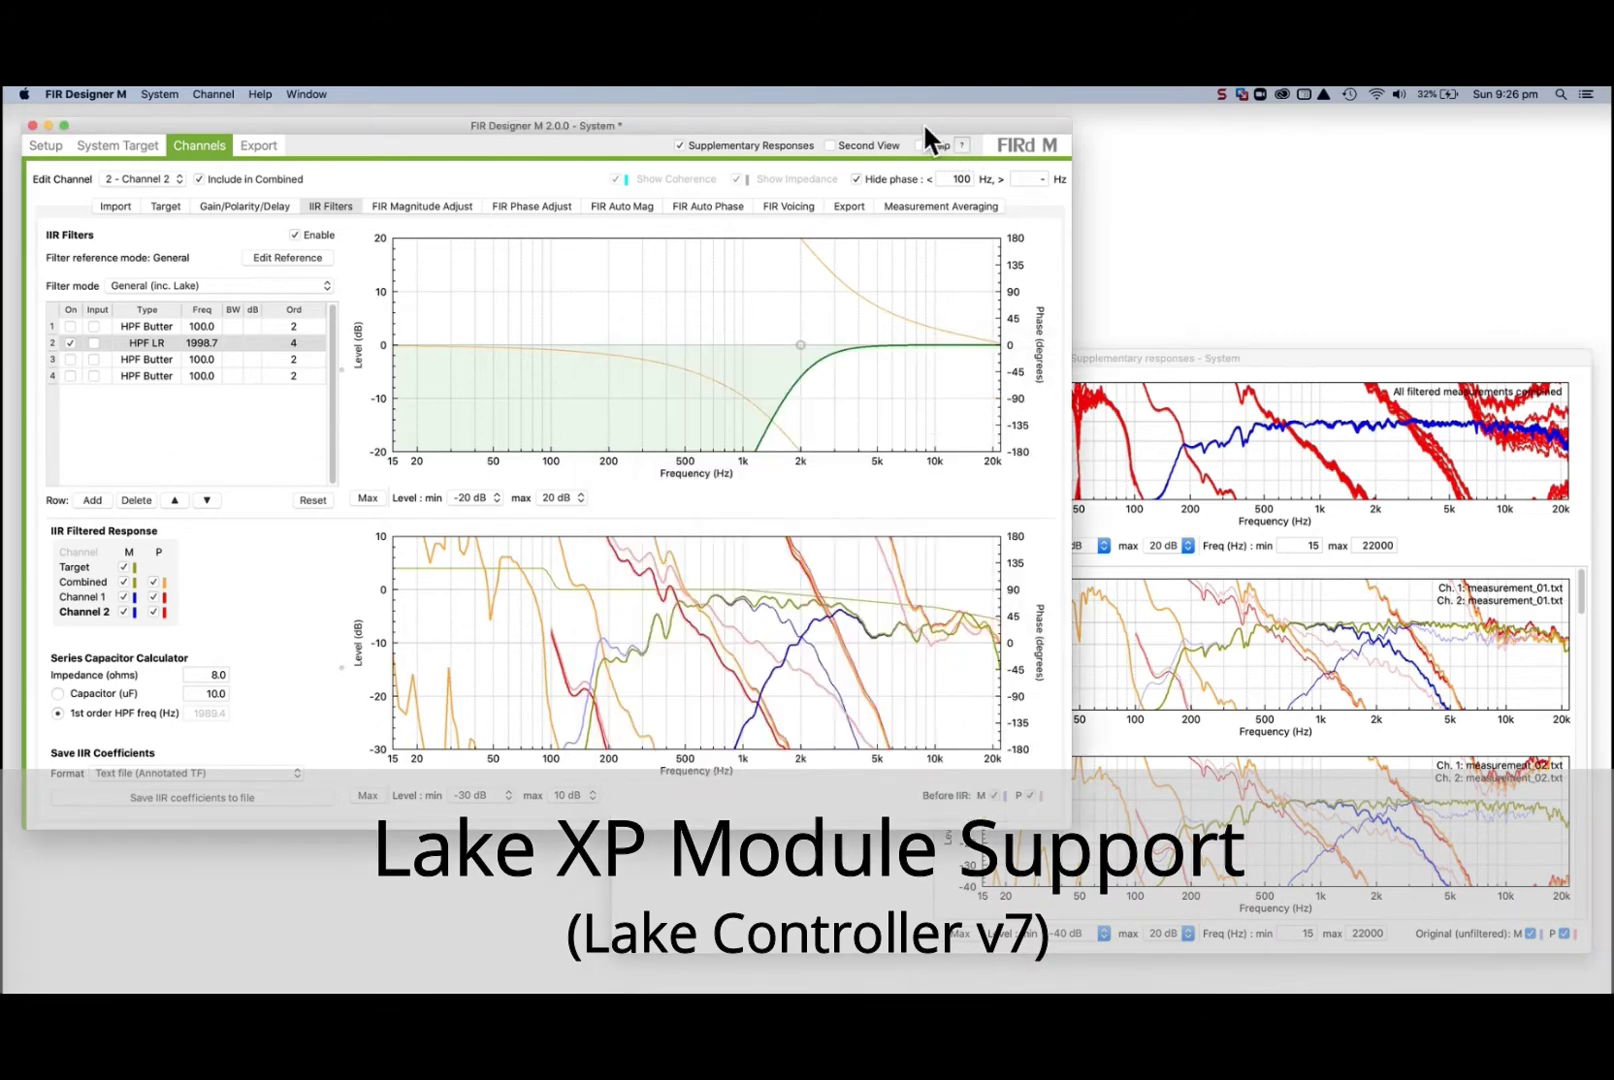
left_click(259, 150)
left_click(588, 341)
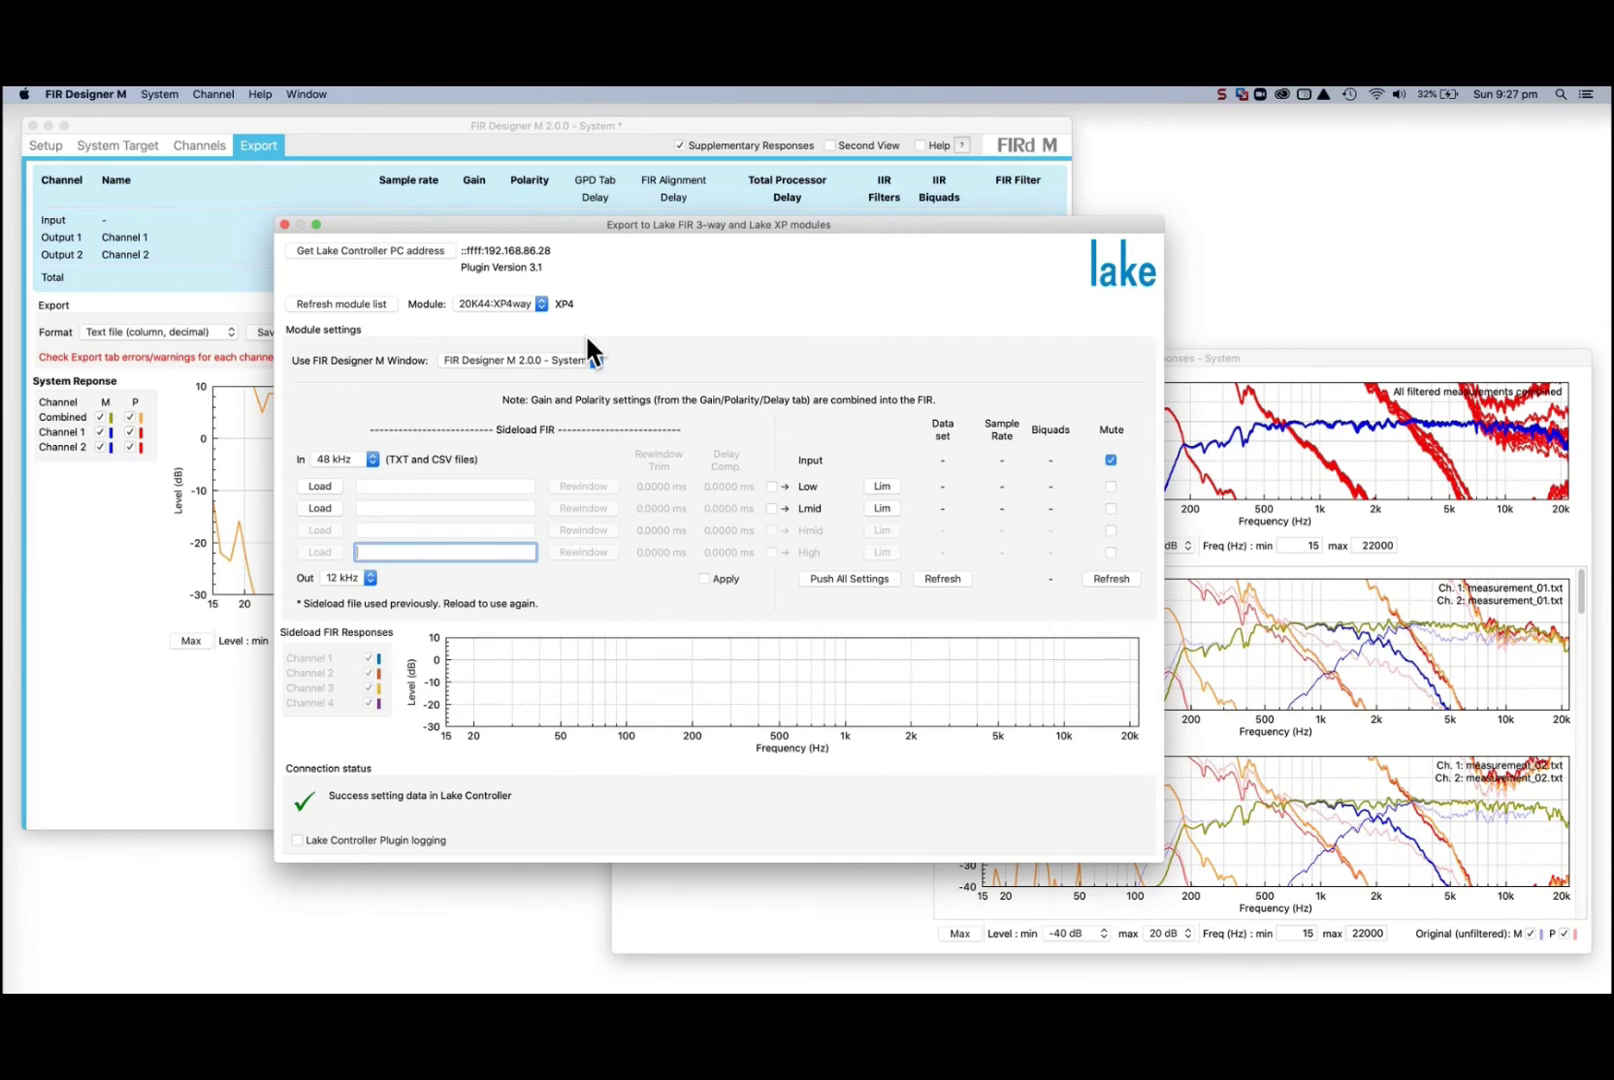
- Open the Low output's multiband limiter with all band curves shown, browsing Bands 1–3
left_click(881, 487)
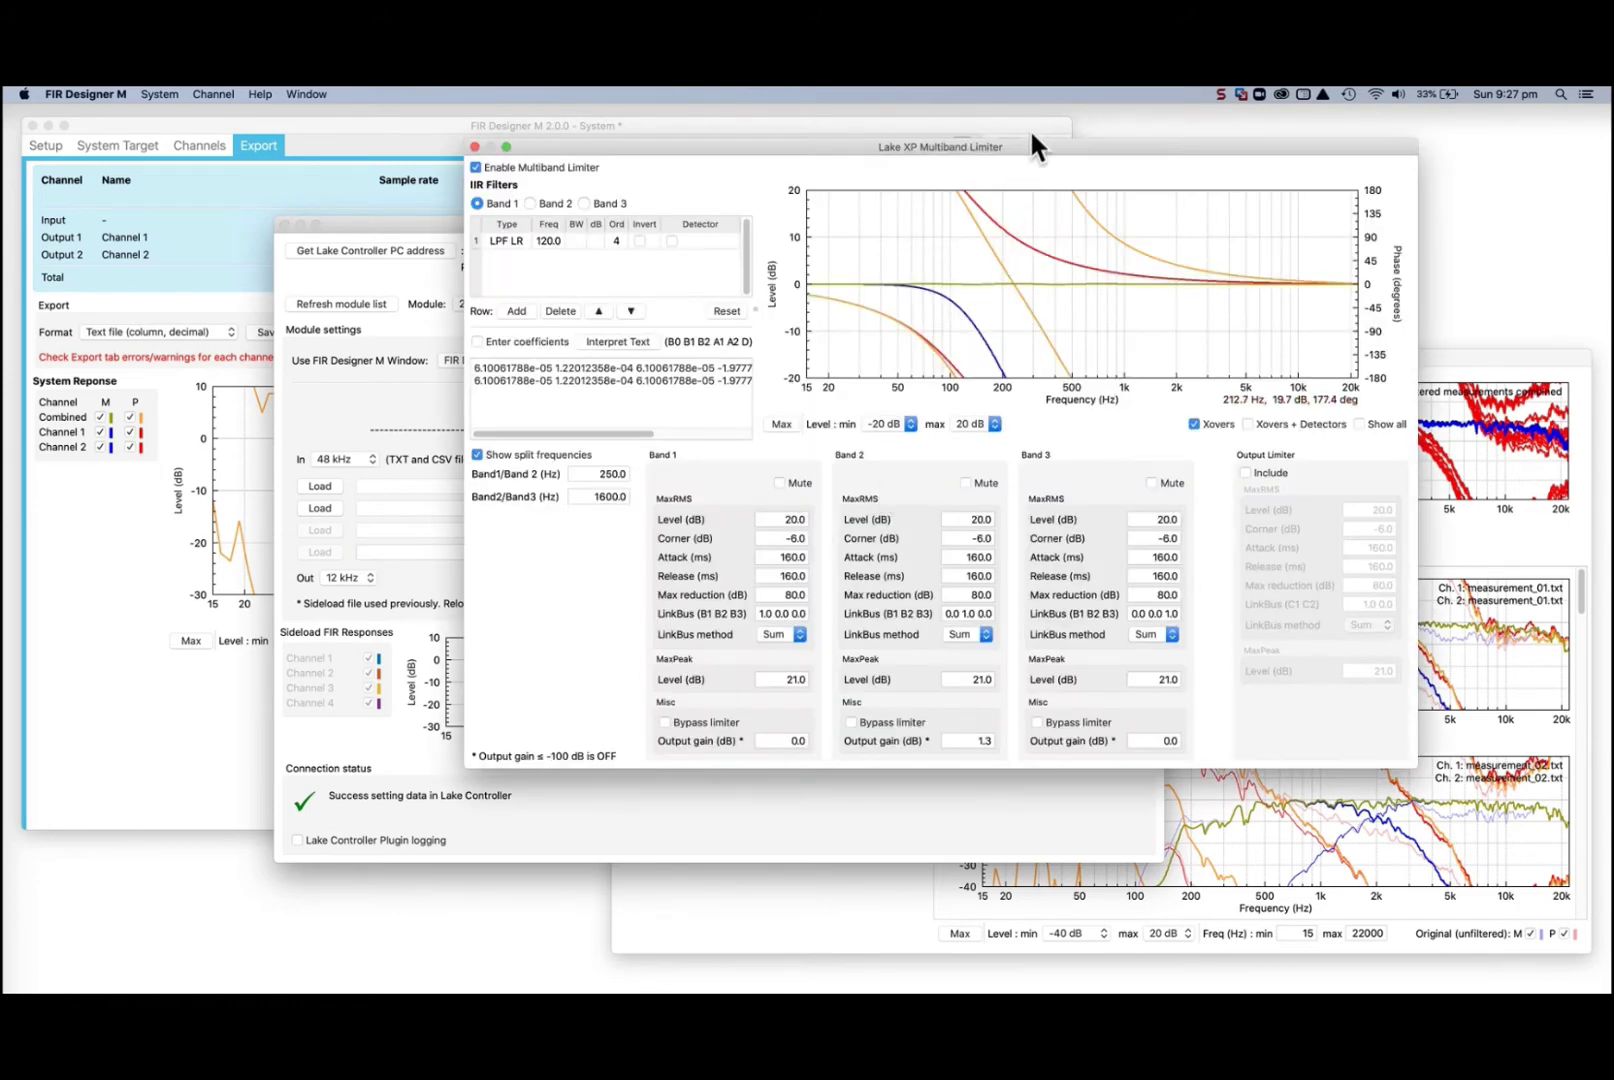
left_click_drag(1034, 144, 968, 199)
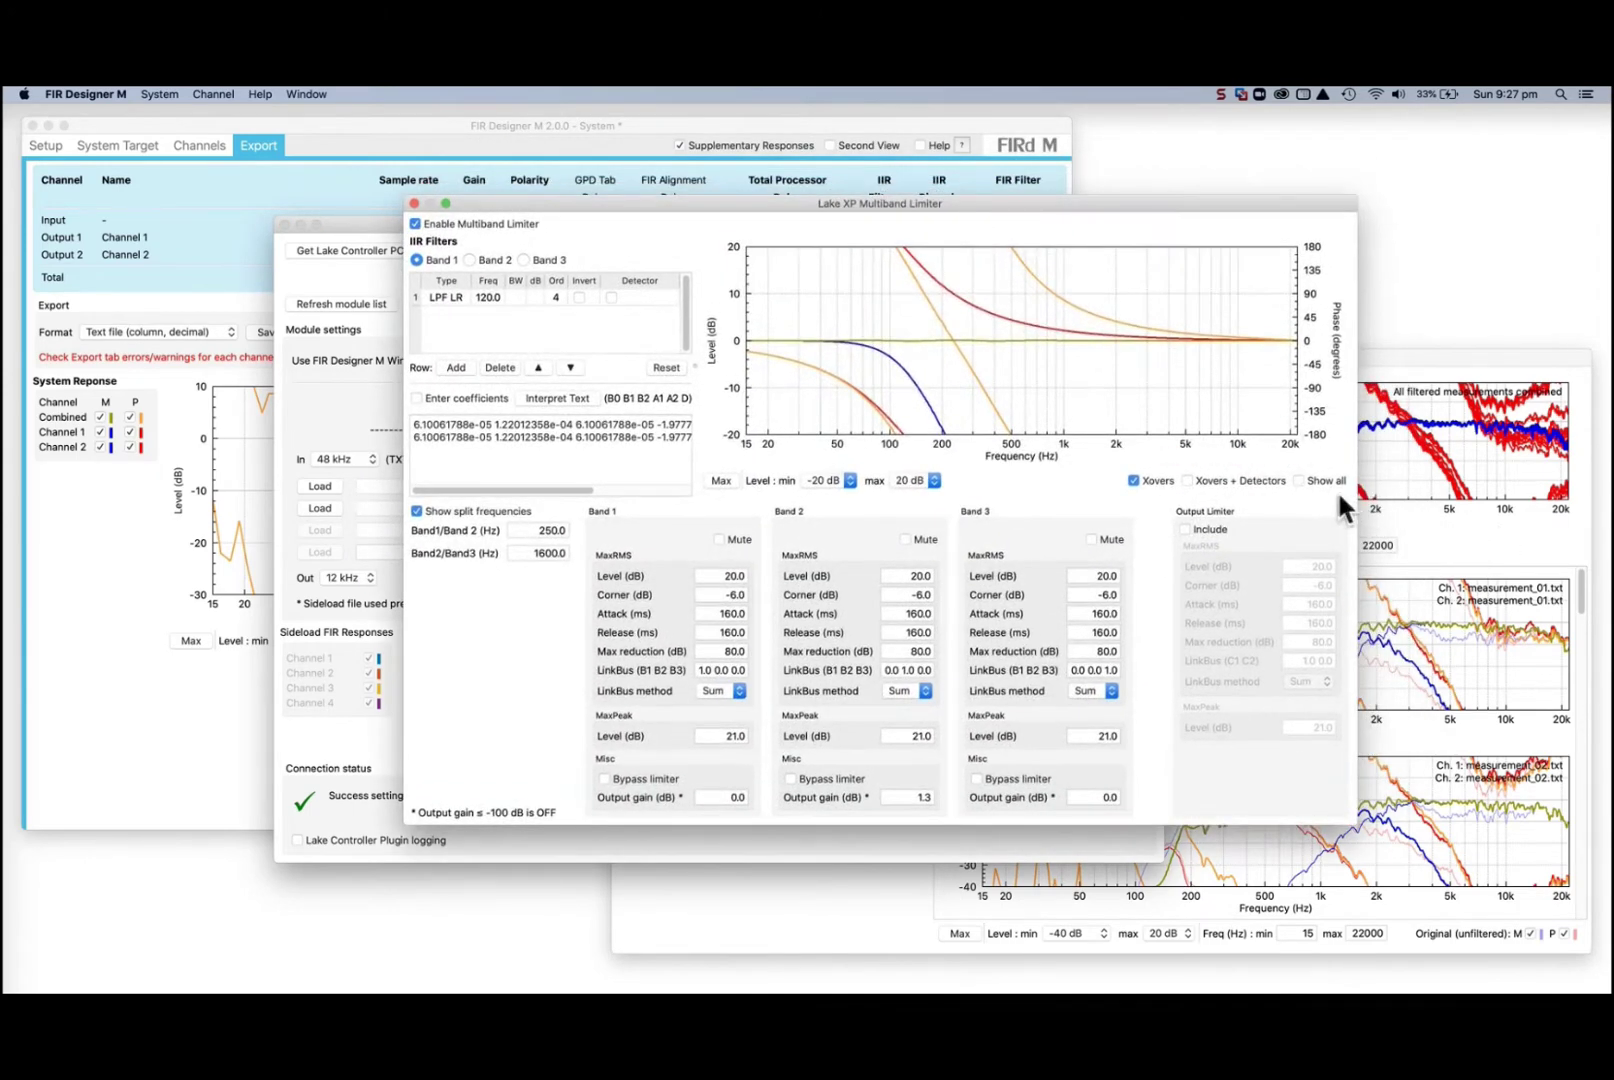
left_click(1300, 481)
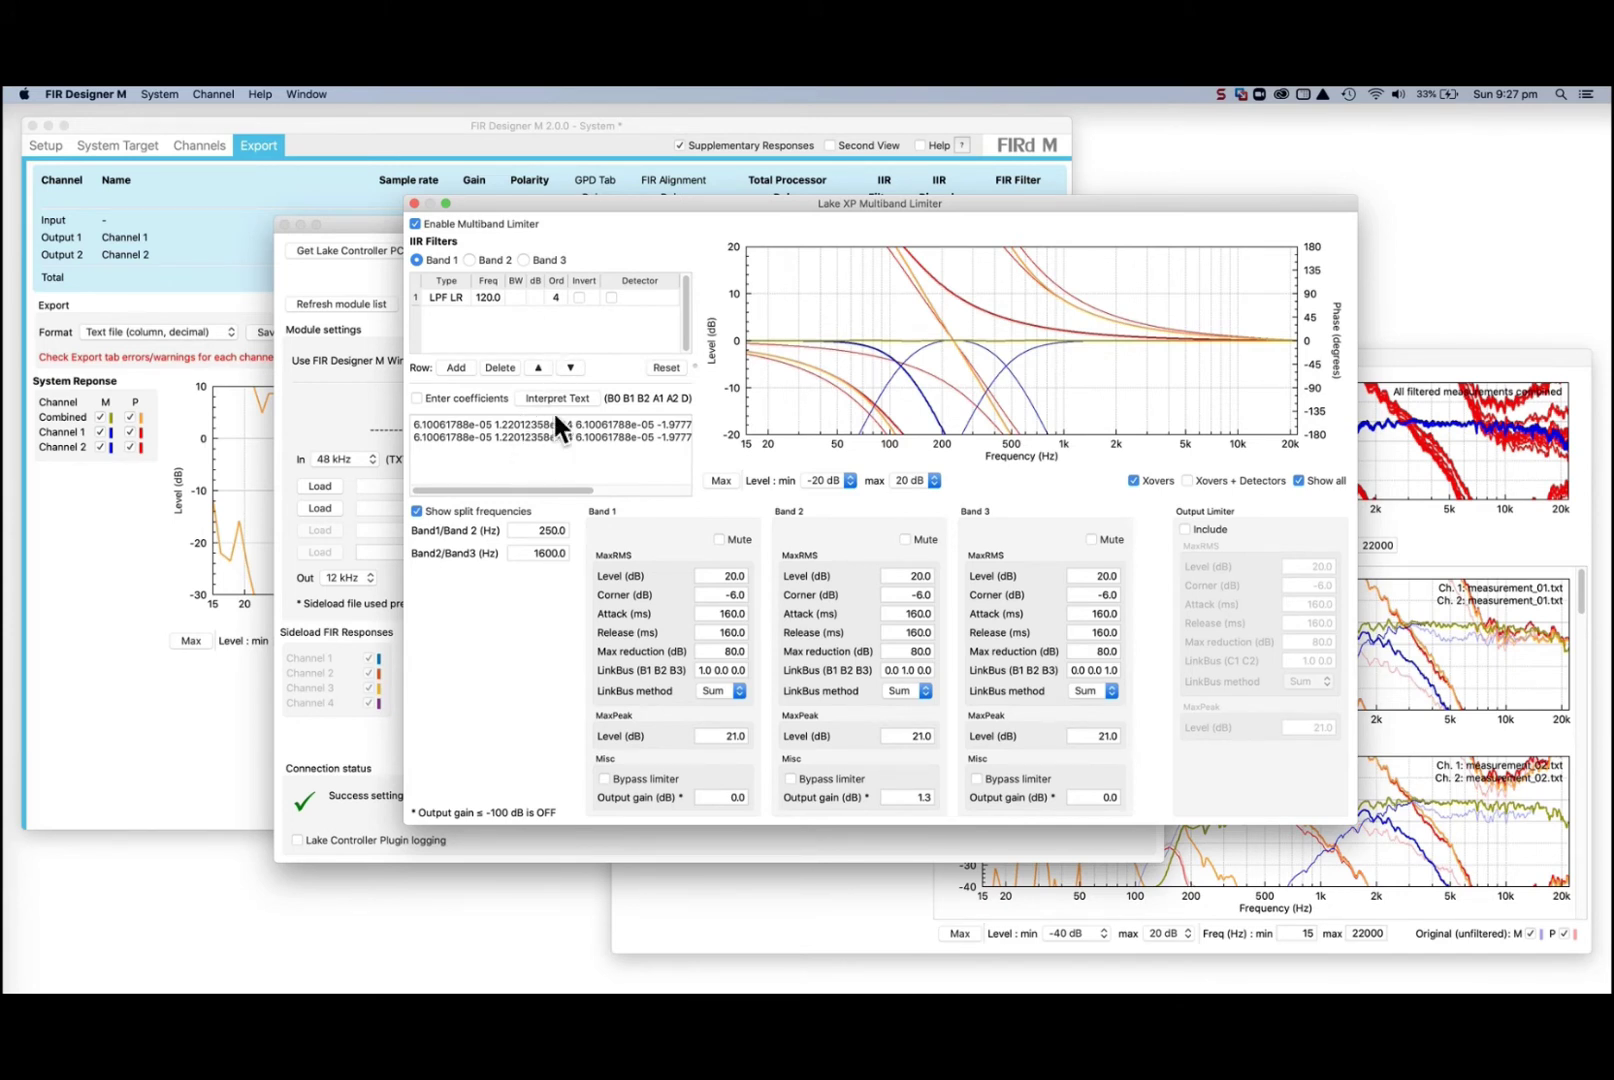
left_click(487, 257)
left_click(527, 259)
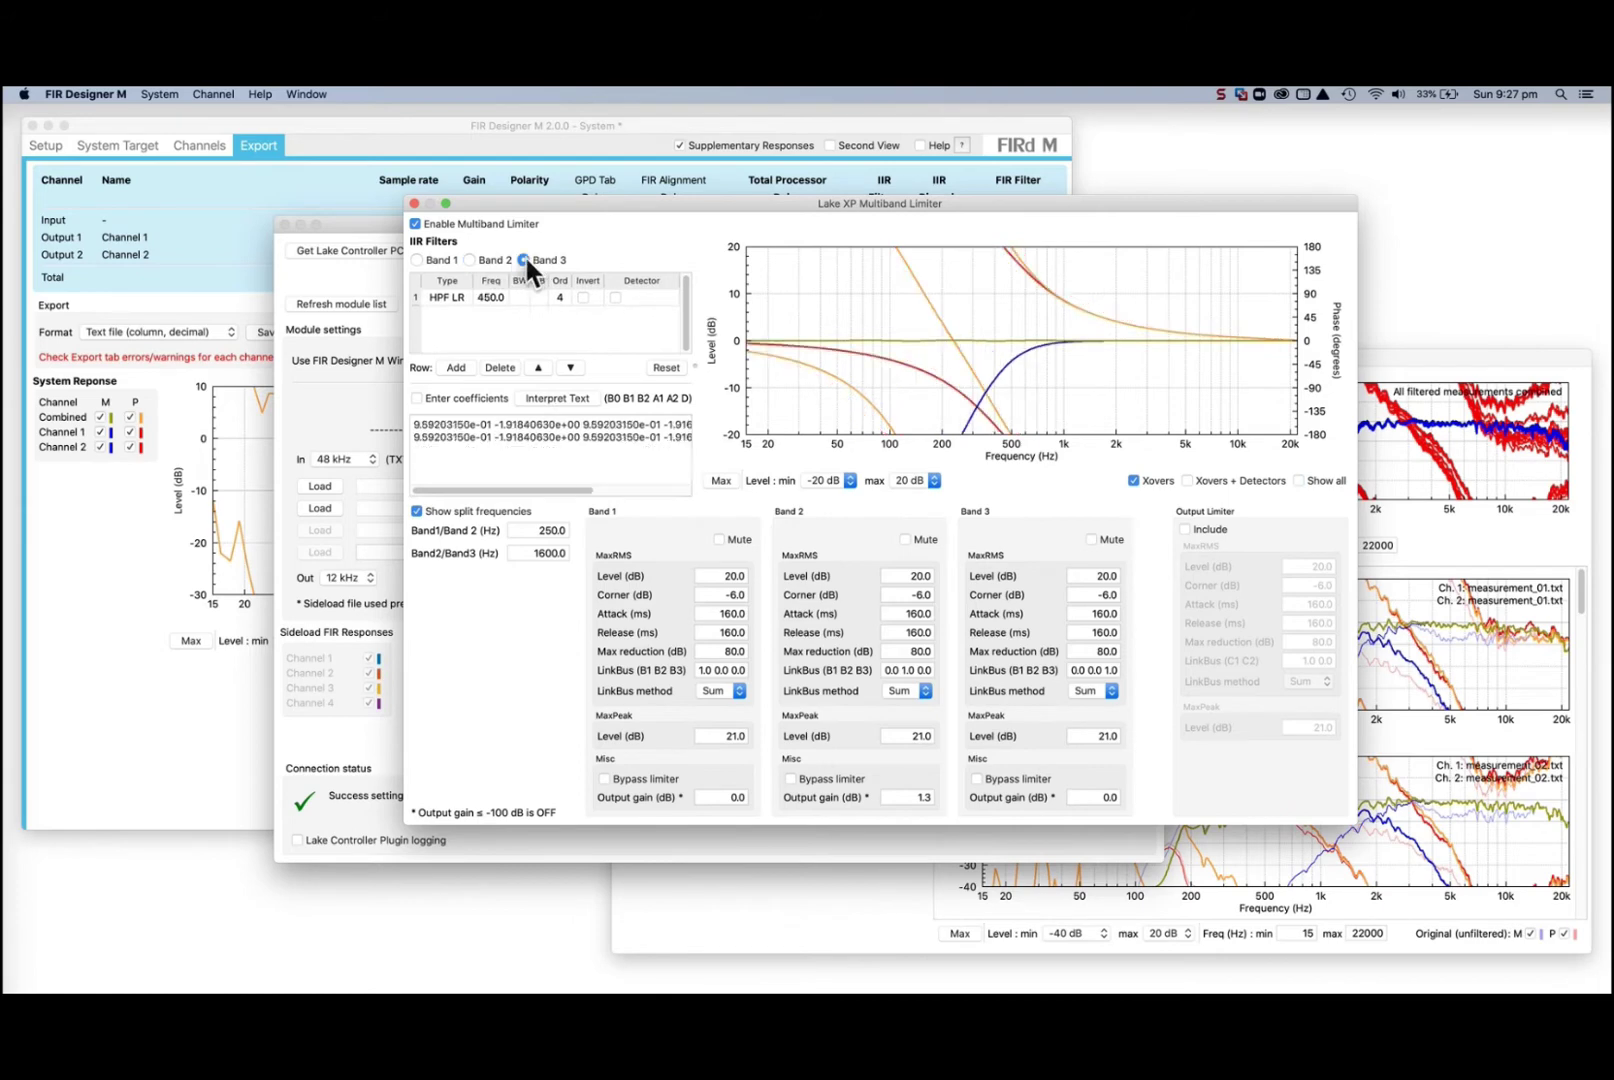
left_click(433, 260)
- Switch to the Lmid output's multiband limiter and display every band's crossover curves
left_click(414, 204)
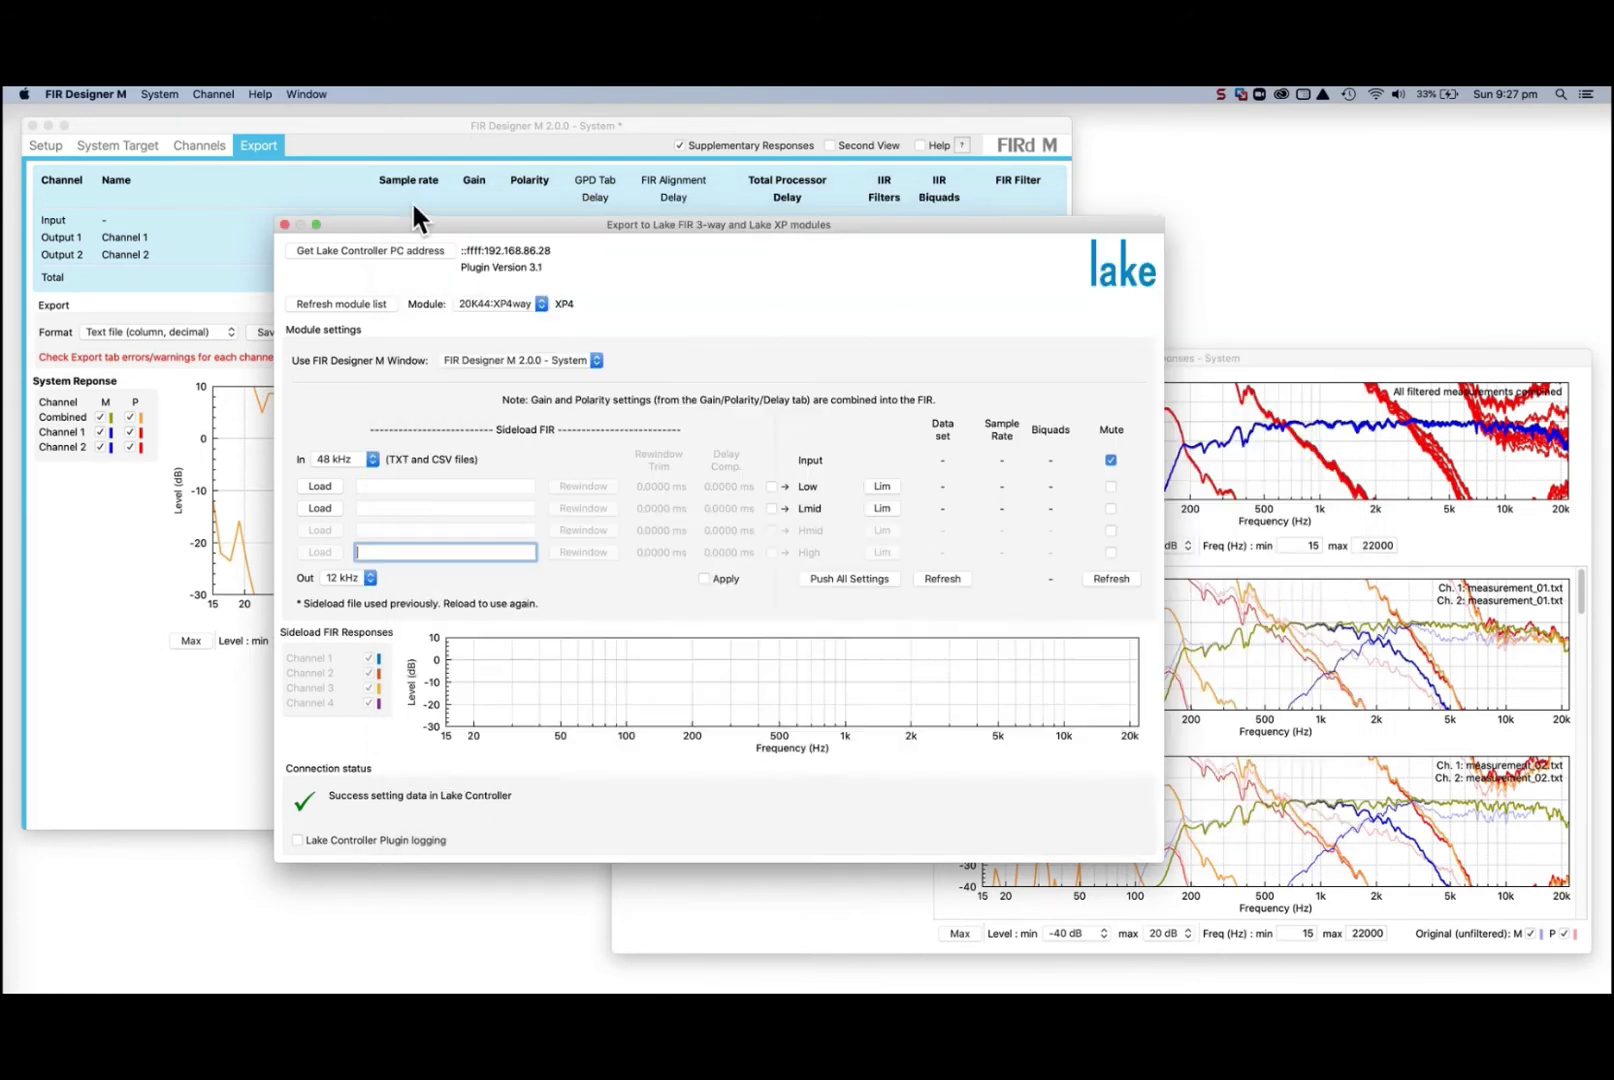
left_click(886, 506)
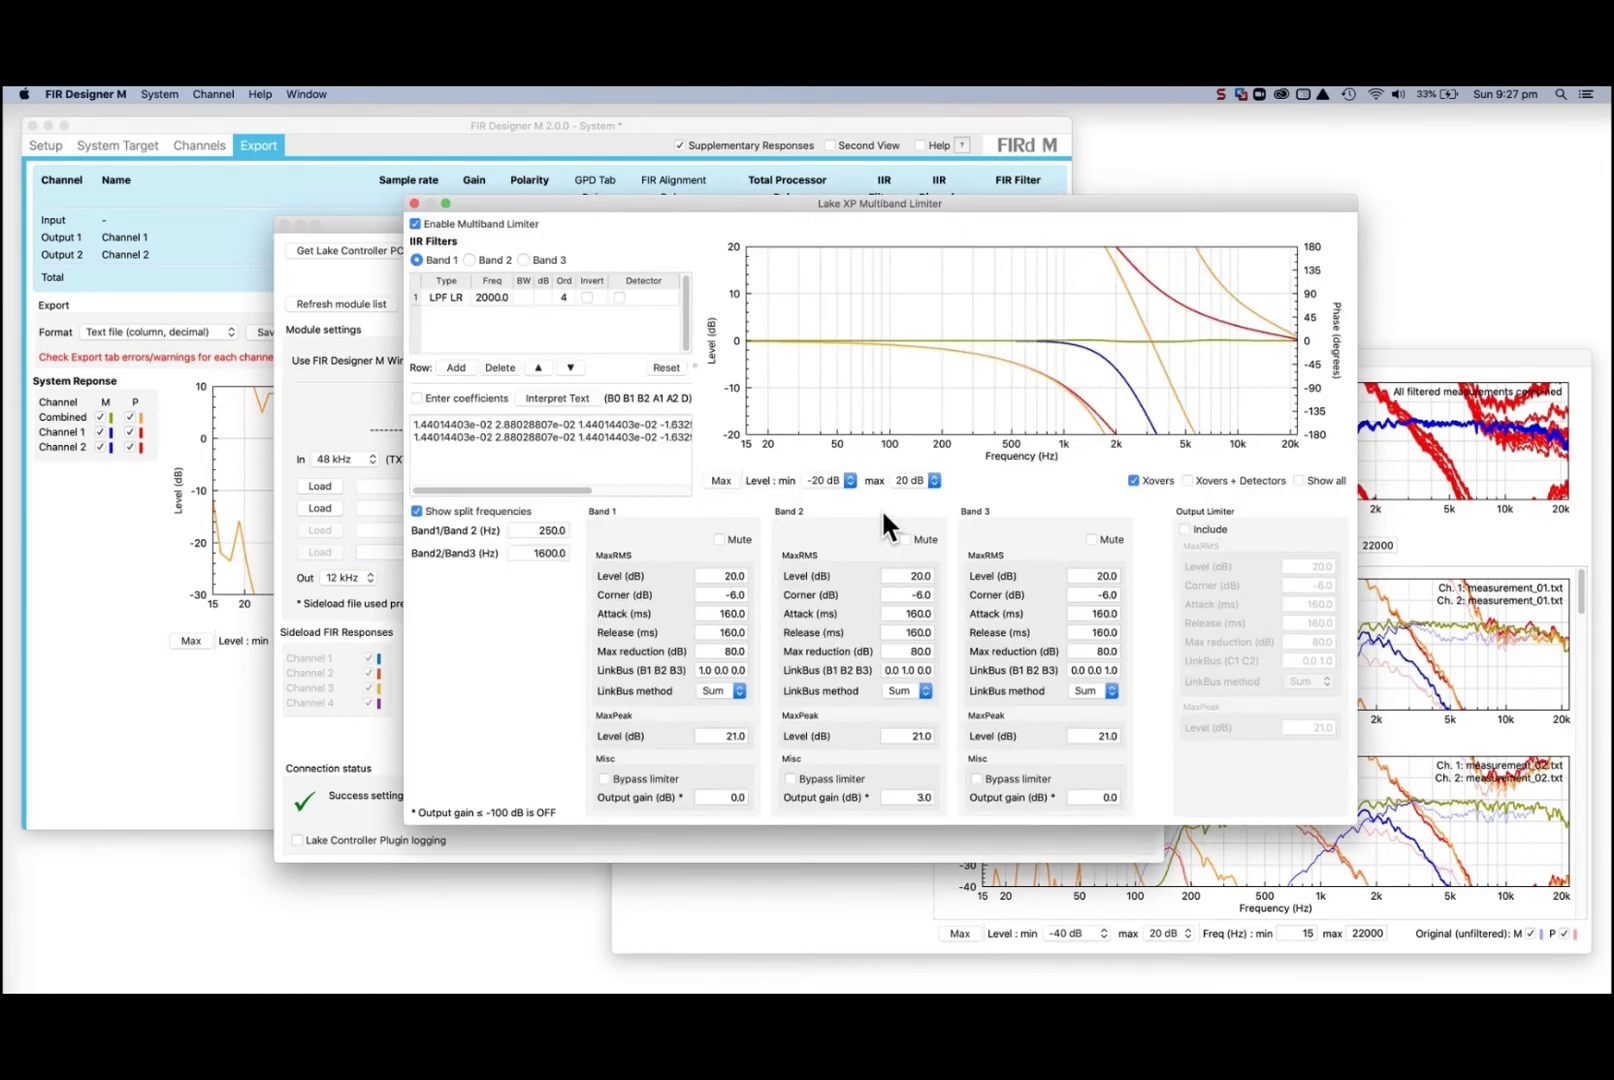
left_click(1299, 481)
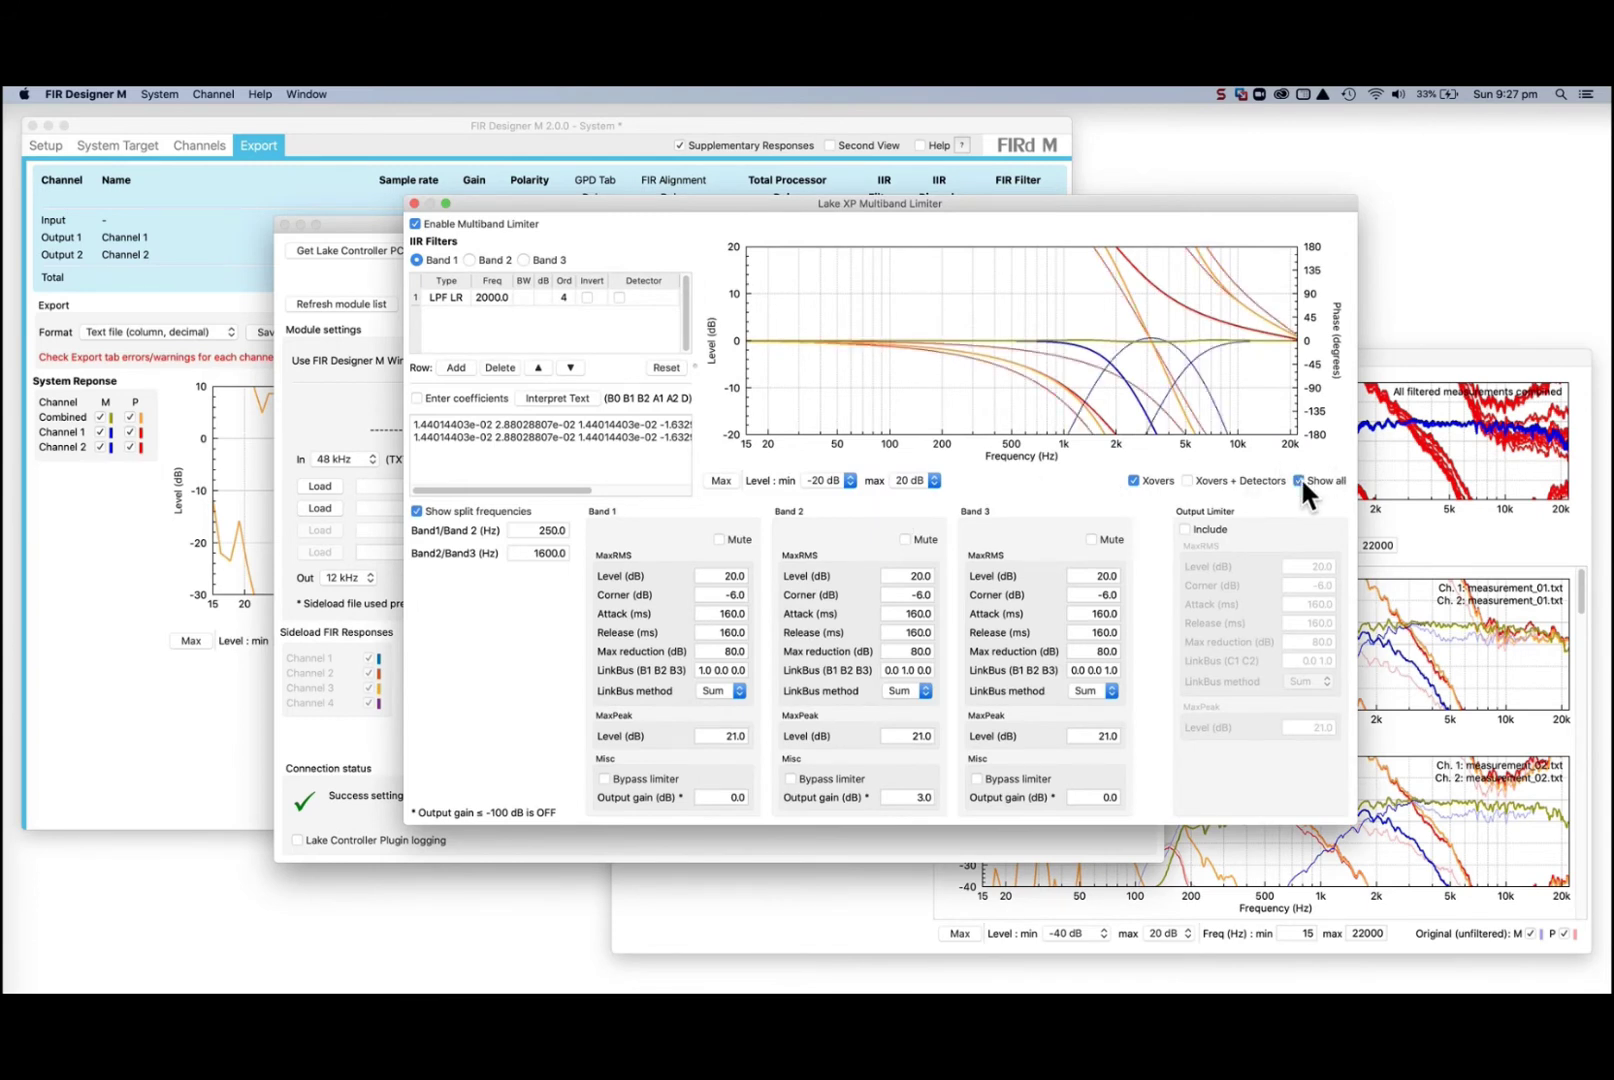
- Close the limiter and open channel 1's loudspeaker impedance settings
left_click(414, 203)
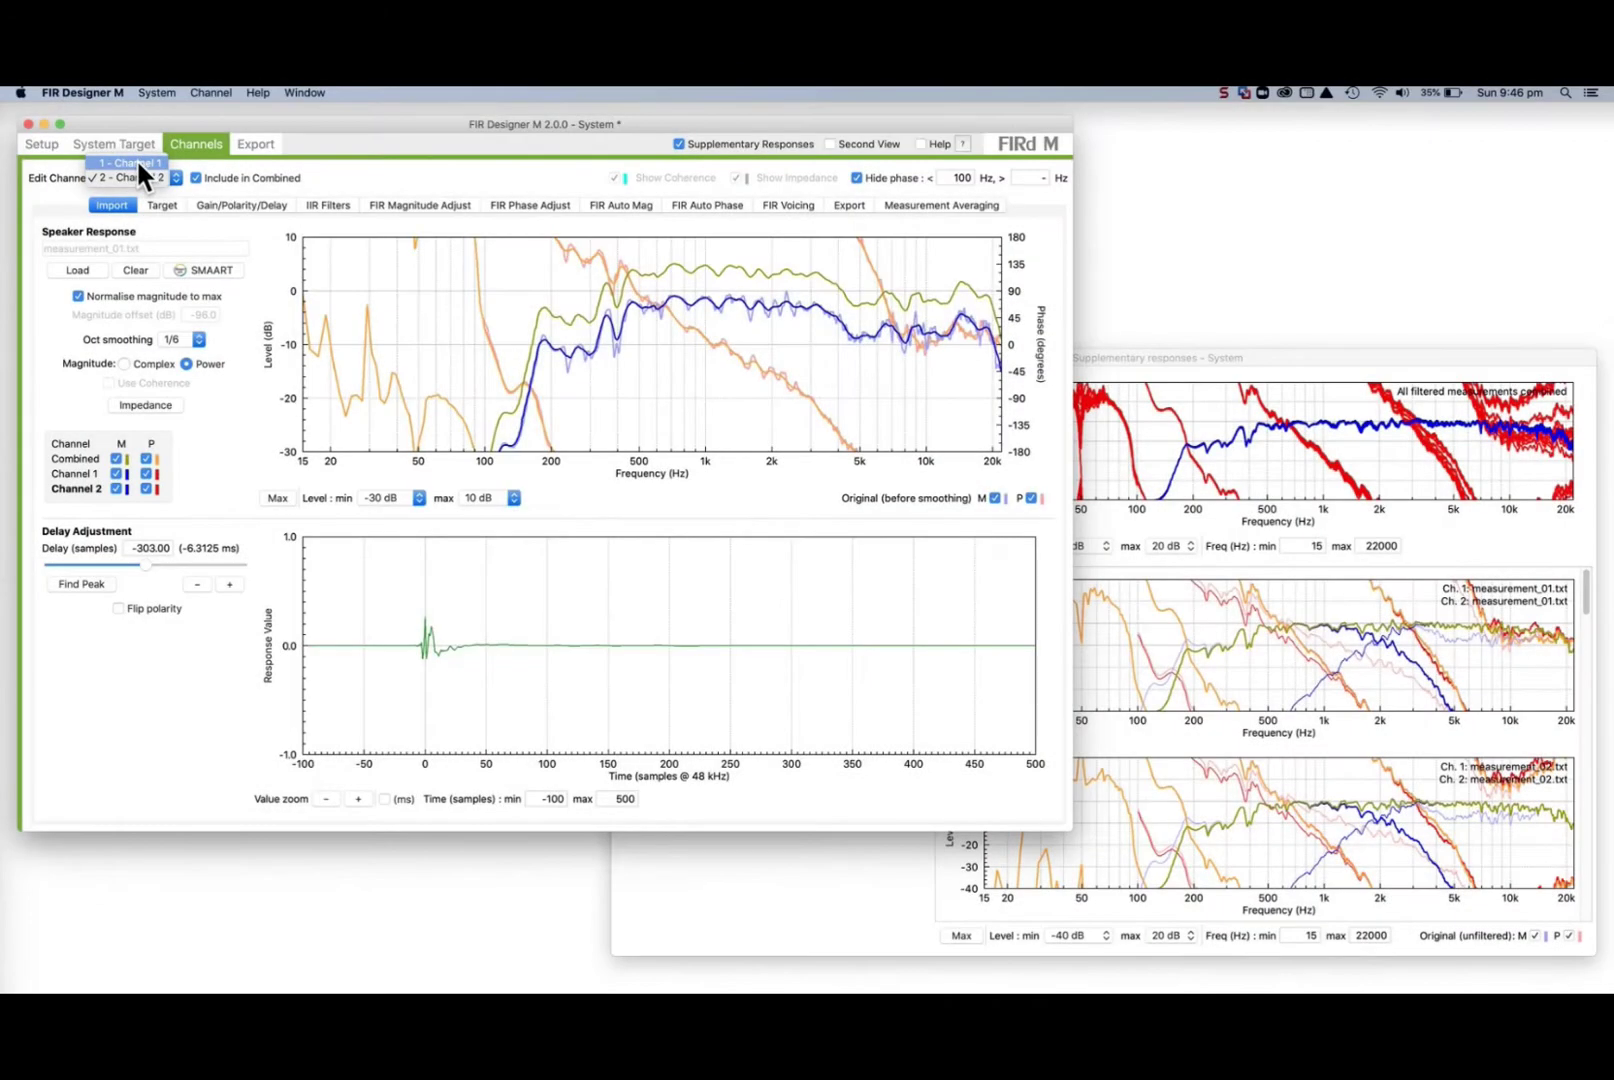
left_click(139, 163)
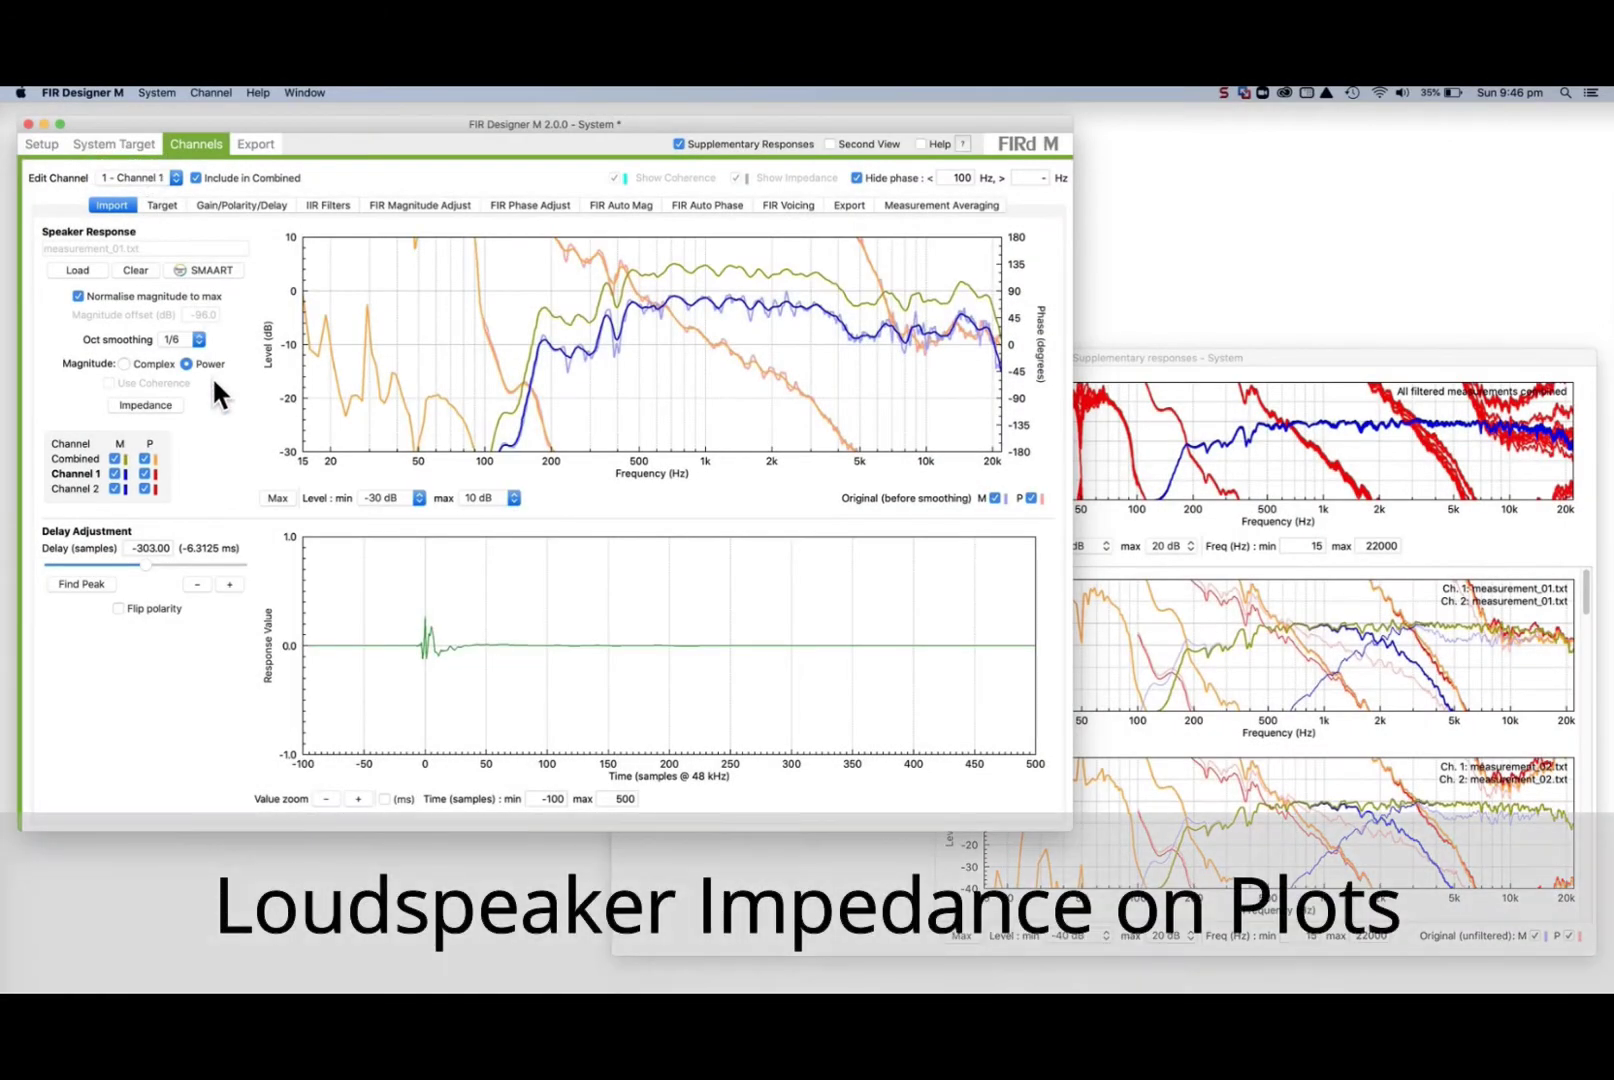
left_click(158, 404)
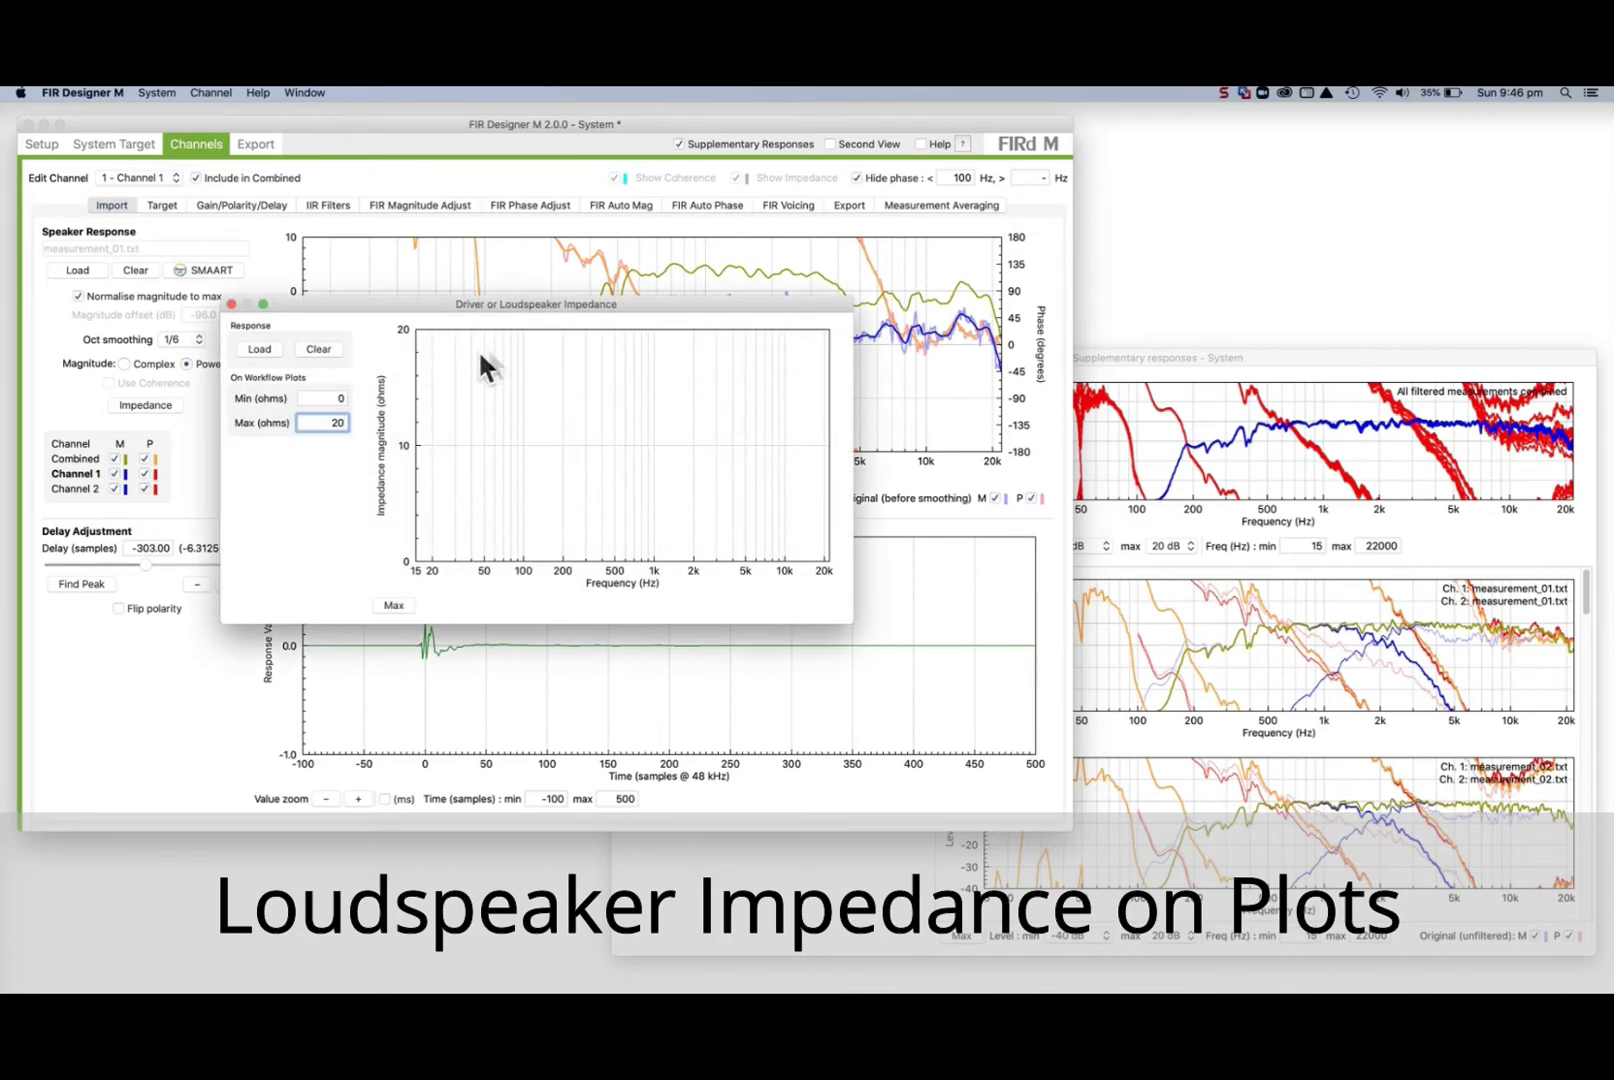
- Load Prototype1 Impedance.txt with a 40-ohm maximum and overlay it on the plots
left_click(274, 350)
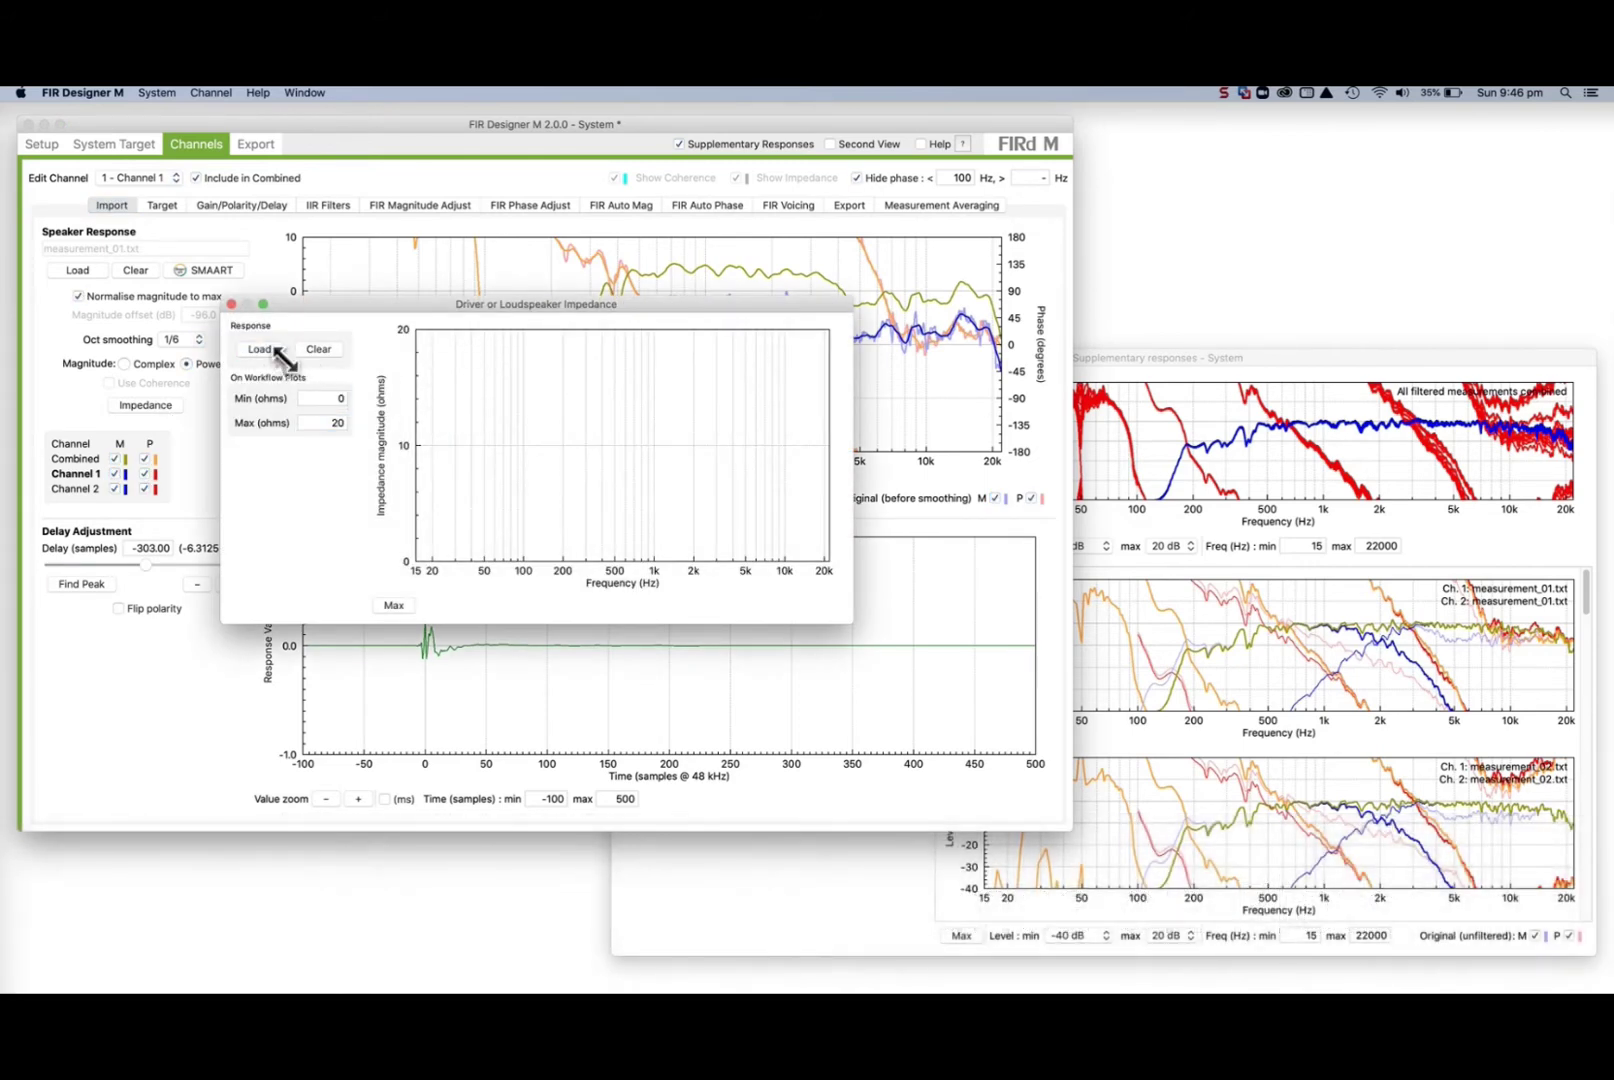
left_click(513, 431)
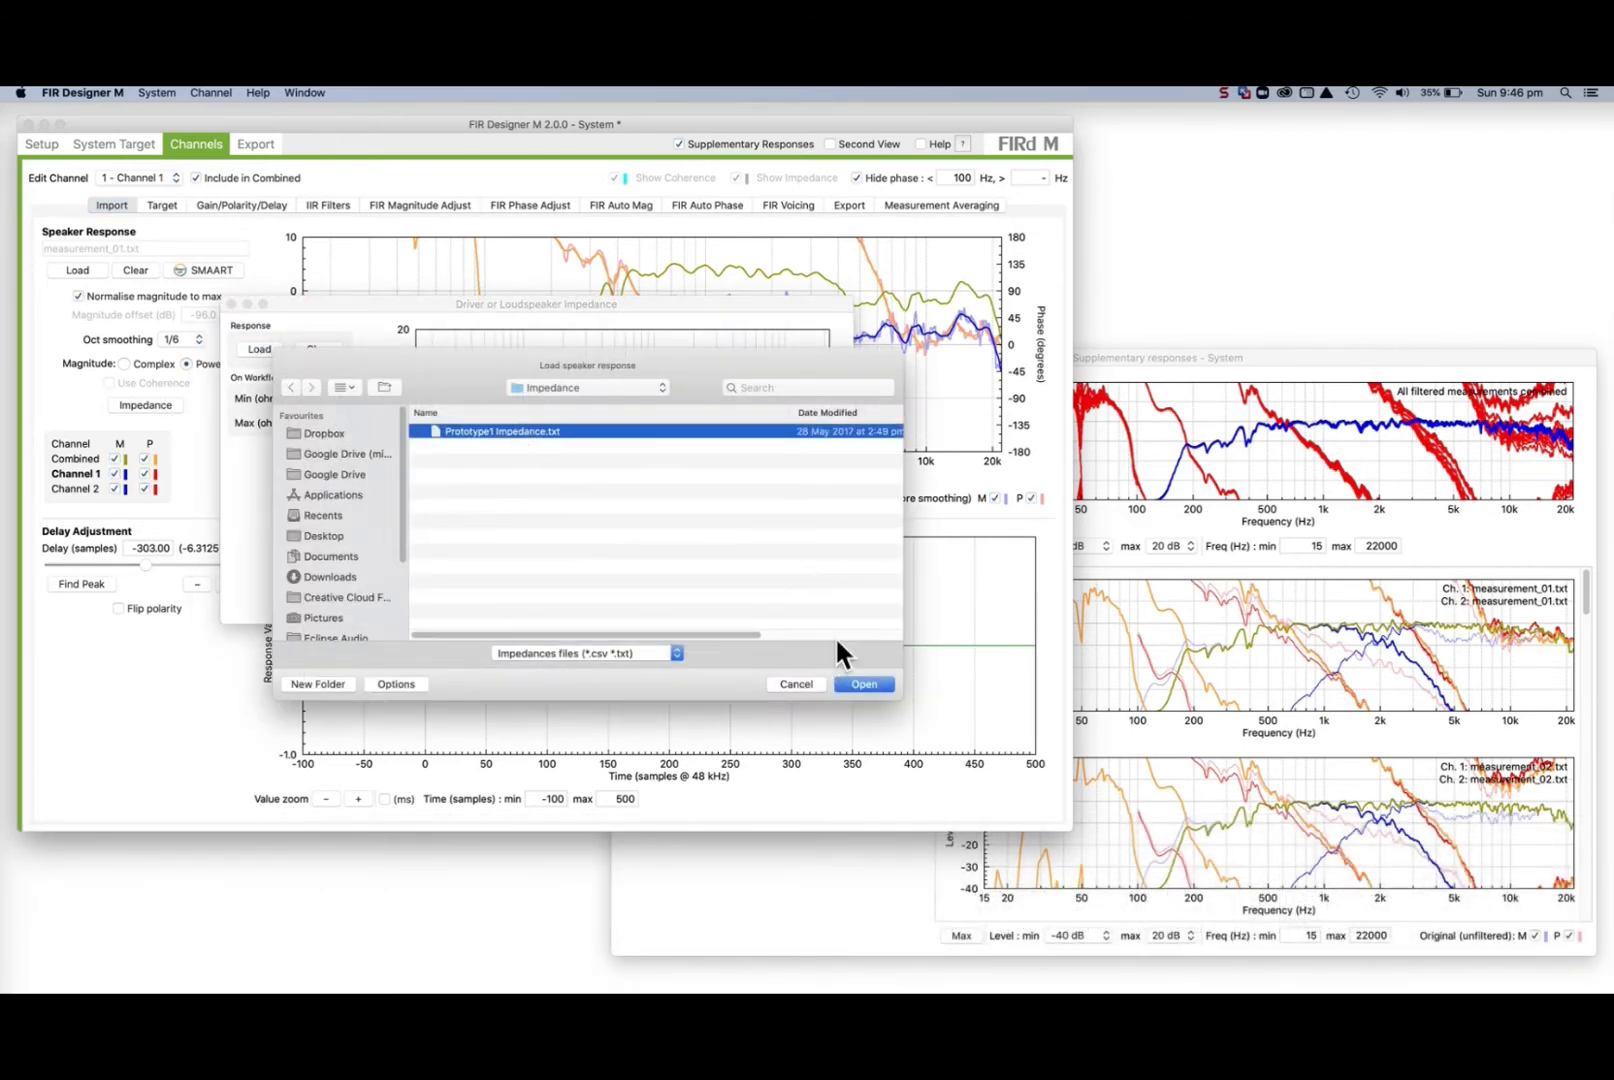
left_click(850, 683)
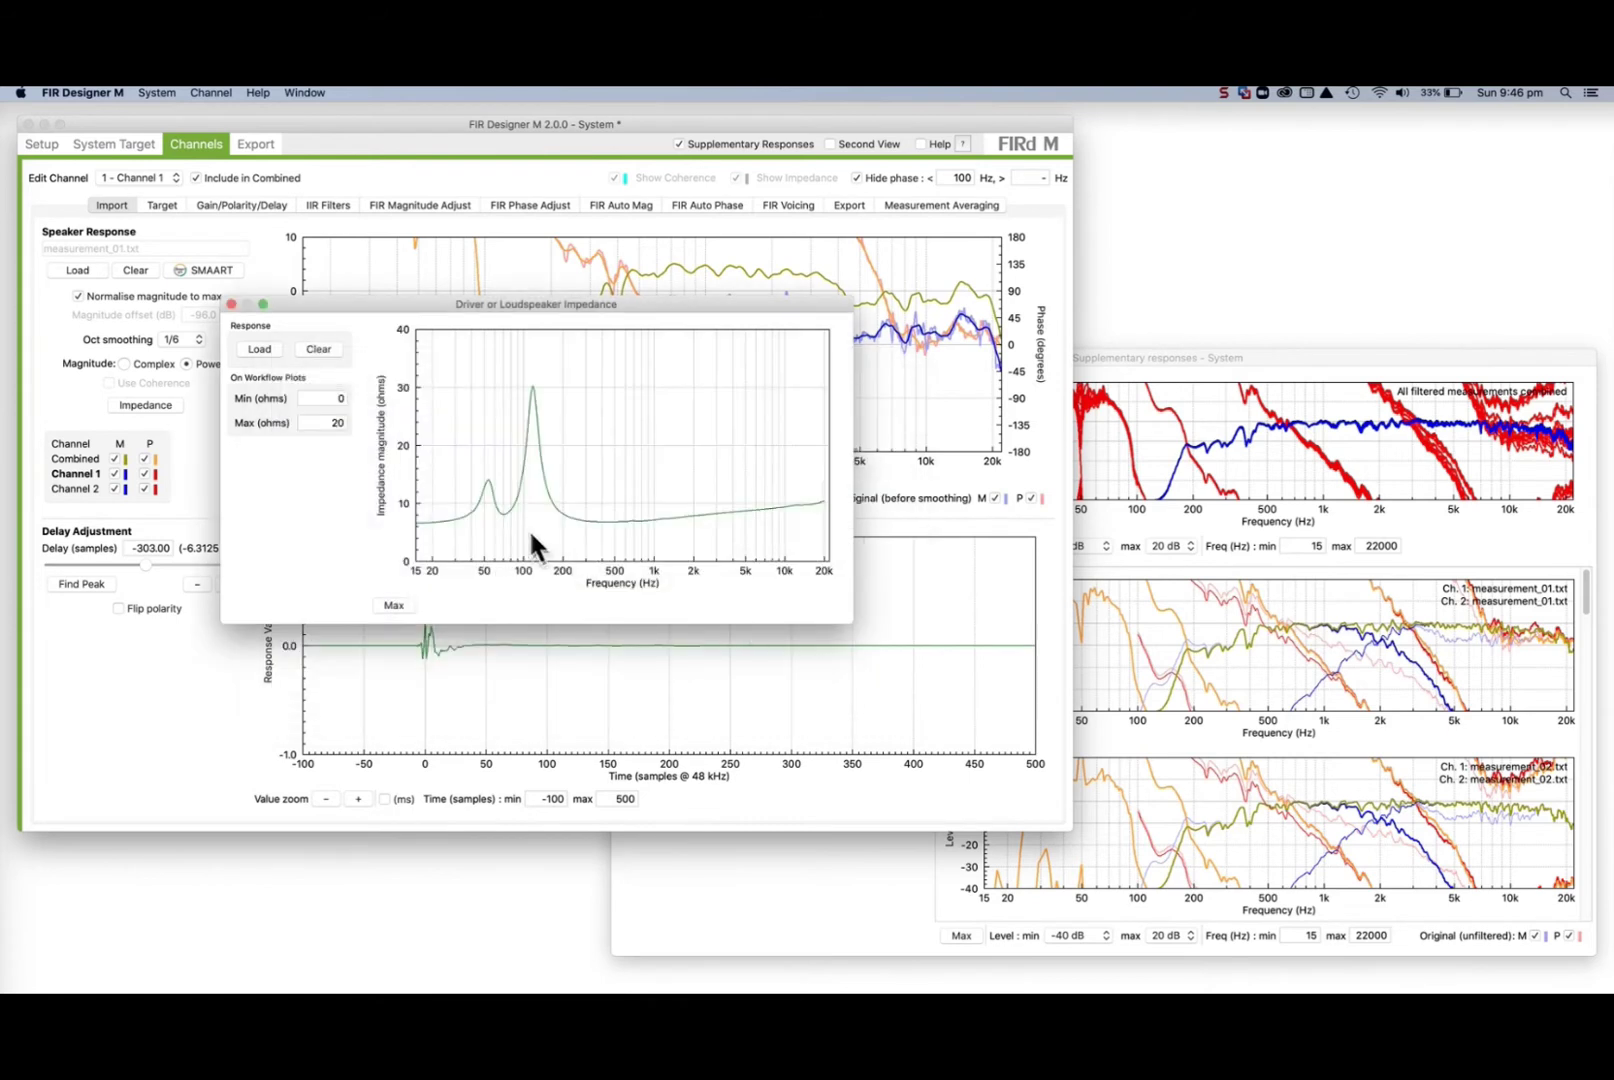
left_click(312, 422)
type("40")
left_click(231, 303)
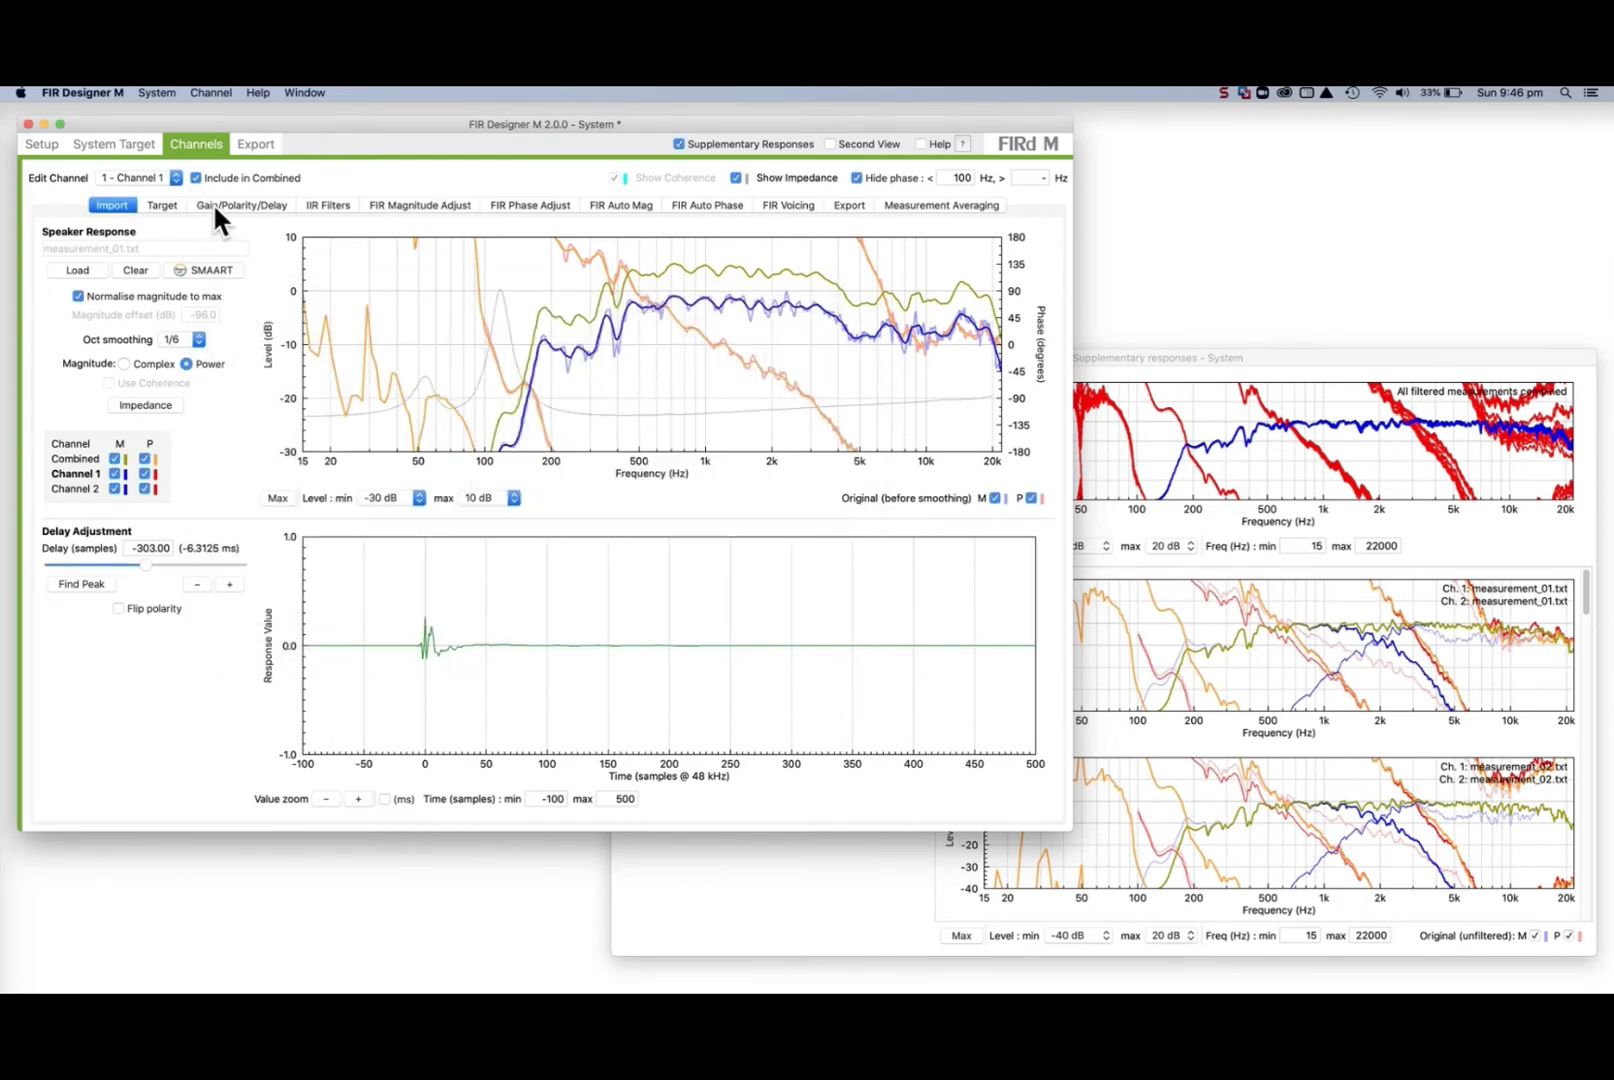
- On the IIR Filters page, toggle the impedance overlay off and back on
left_click(335, 205)
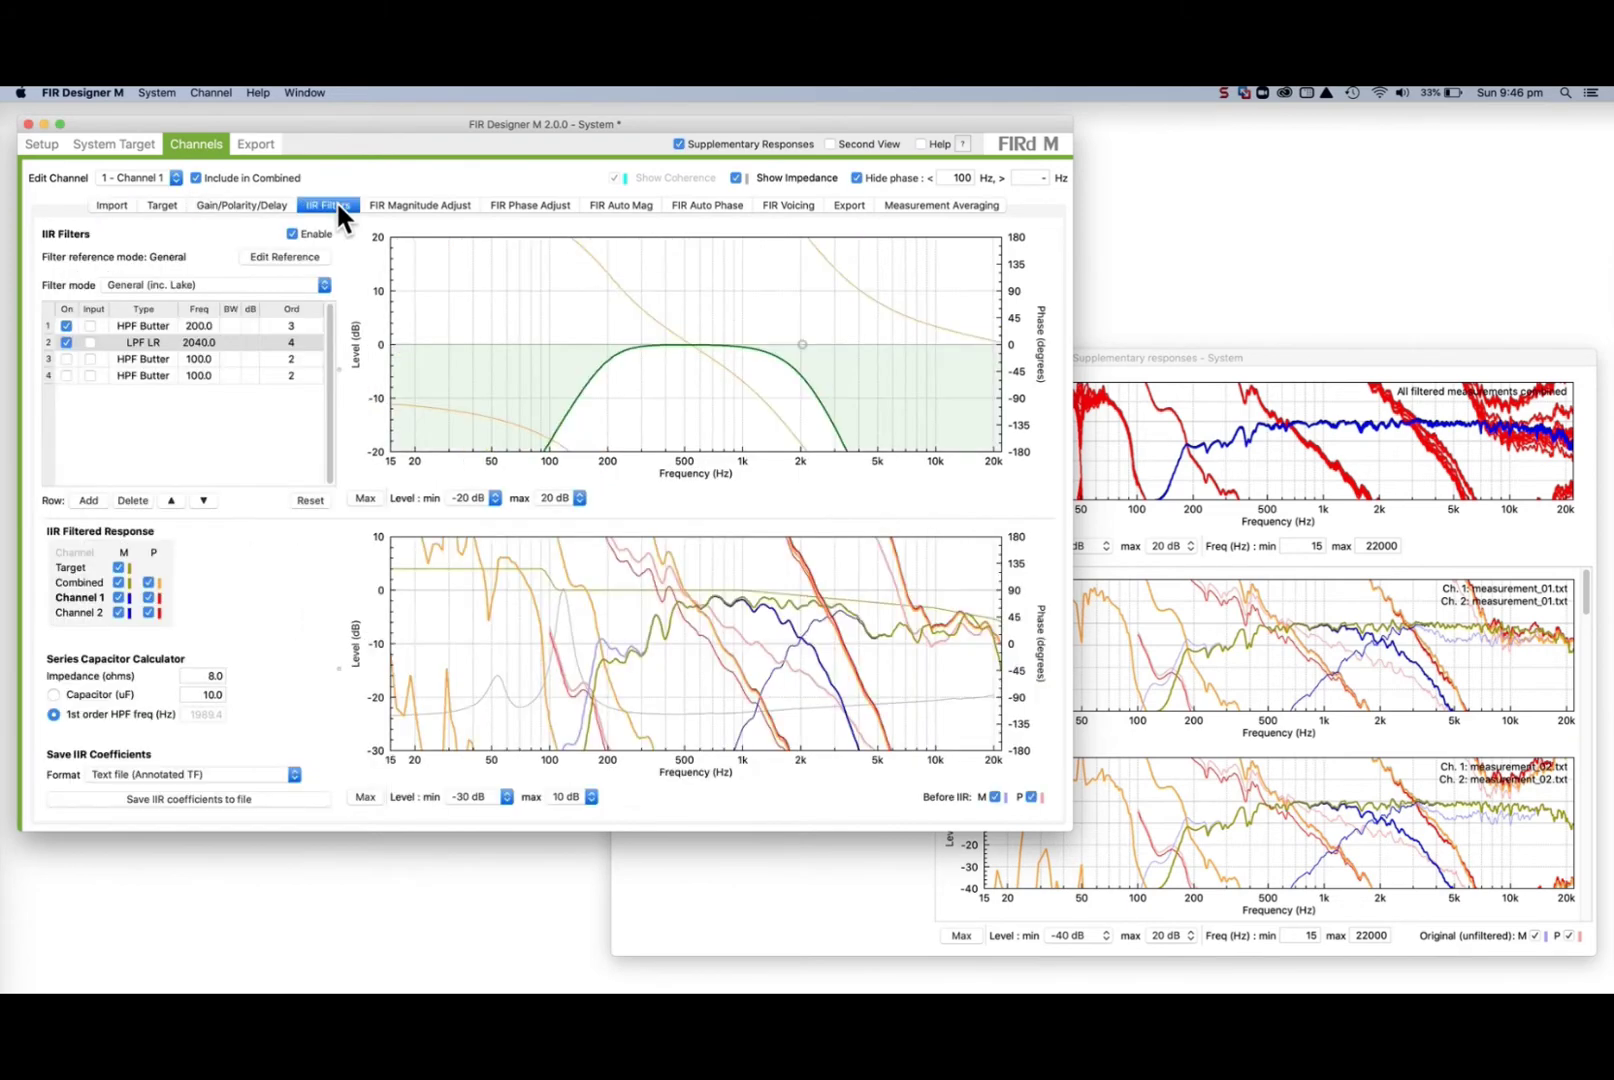
left_click(737, 177)
left_click(737, 177)
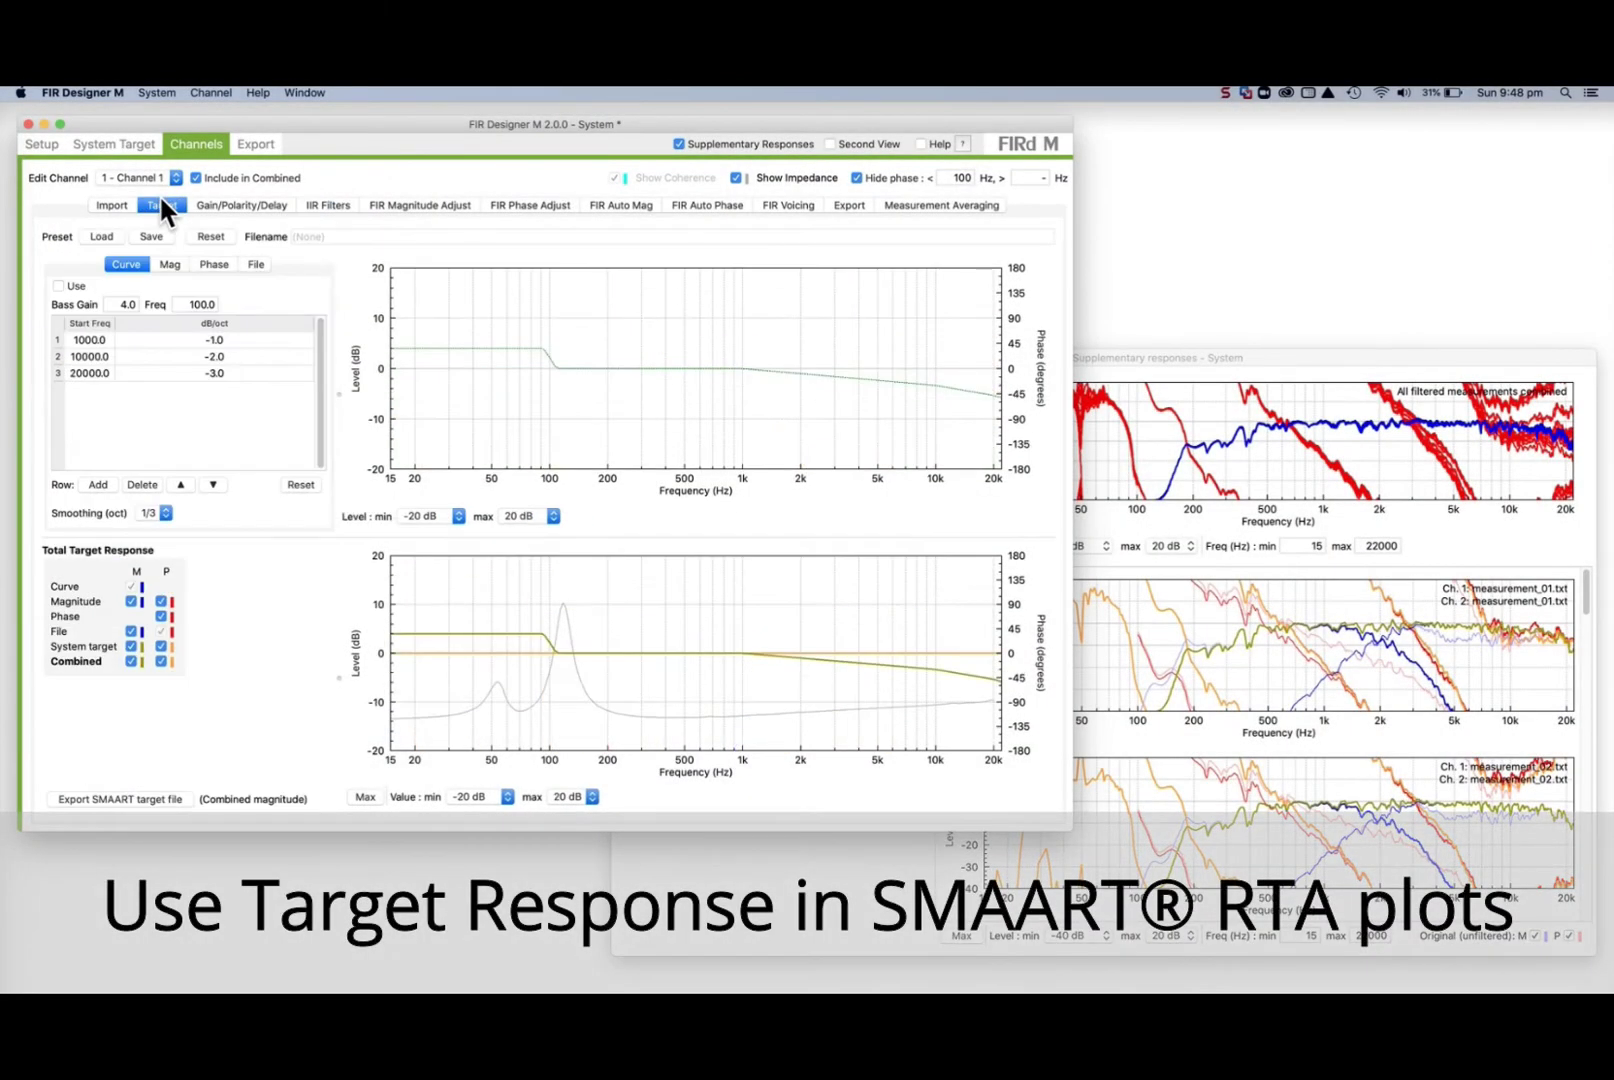
- Review the SMAART Target Export options, then close the dialog
left_click(156, 791)
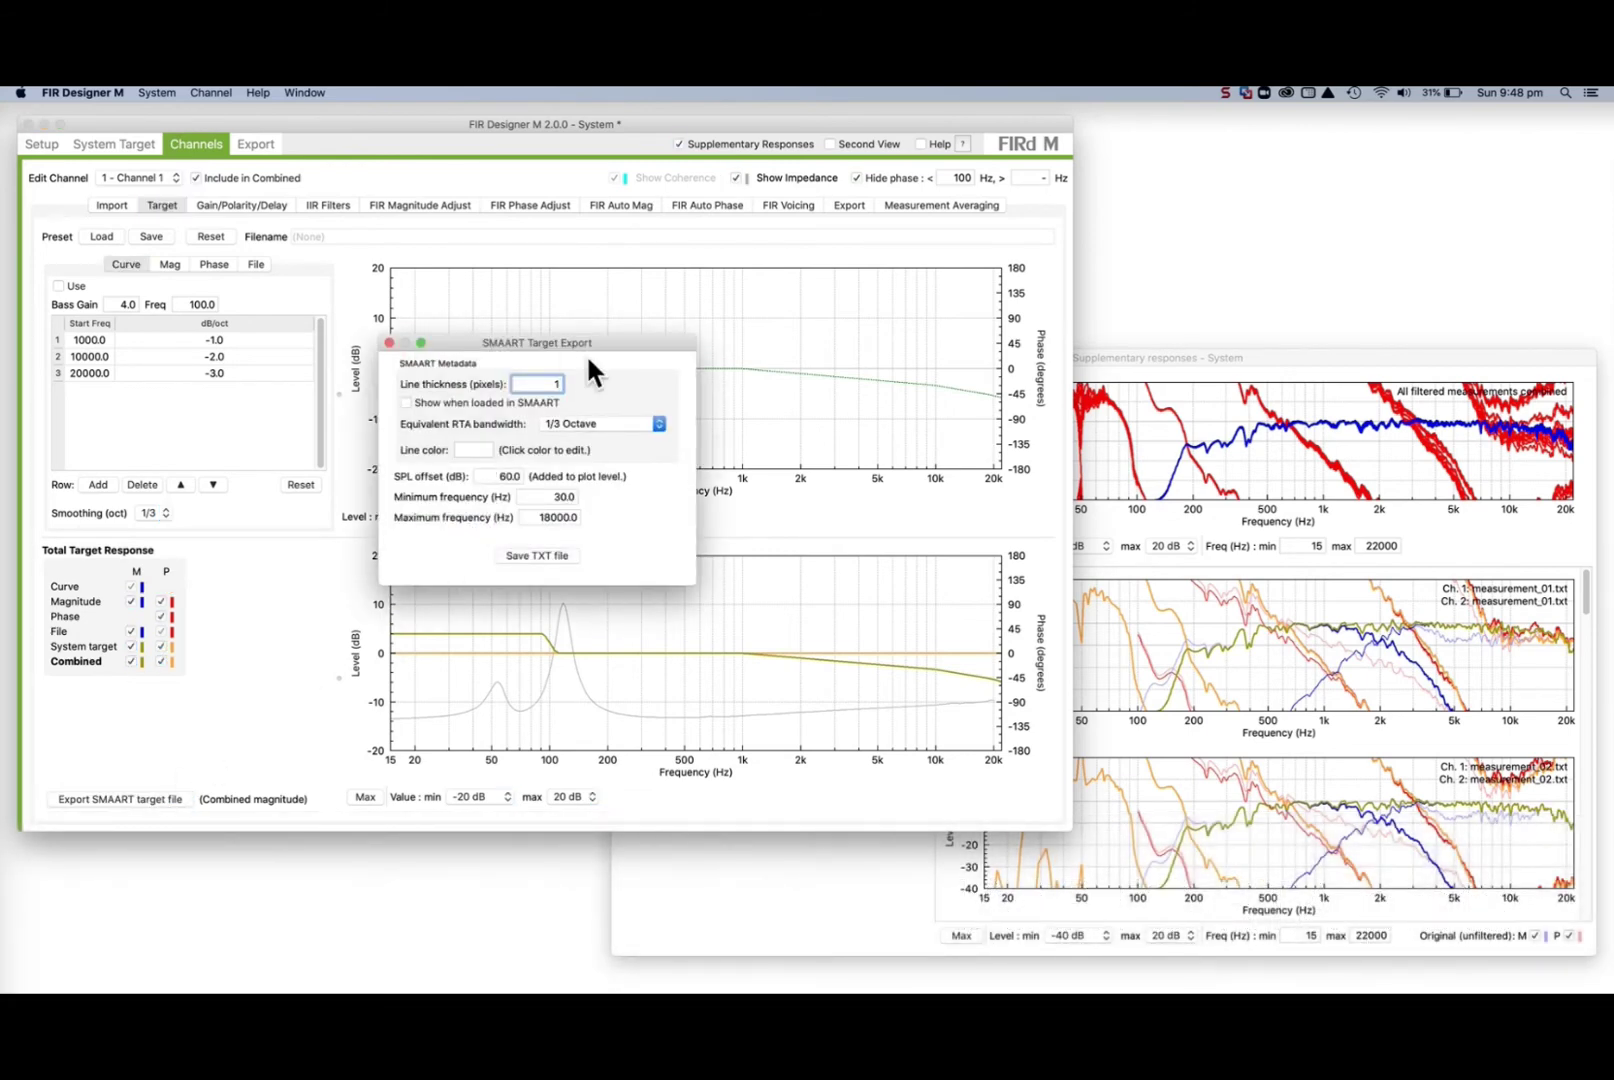
left_click(389, 343)
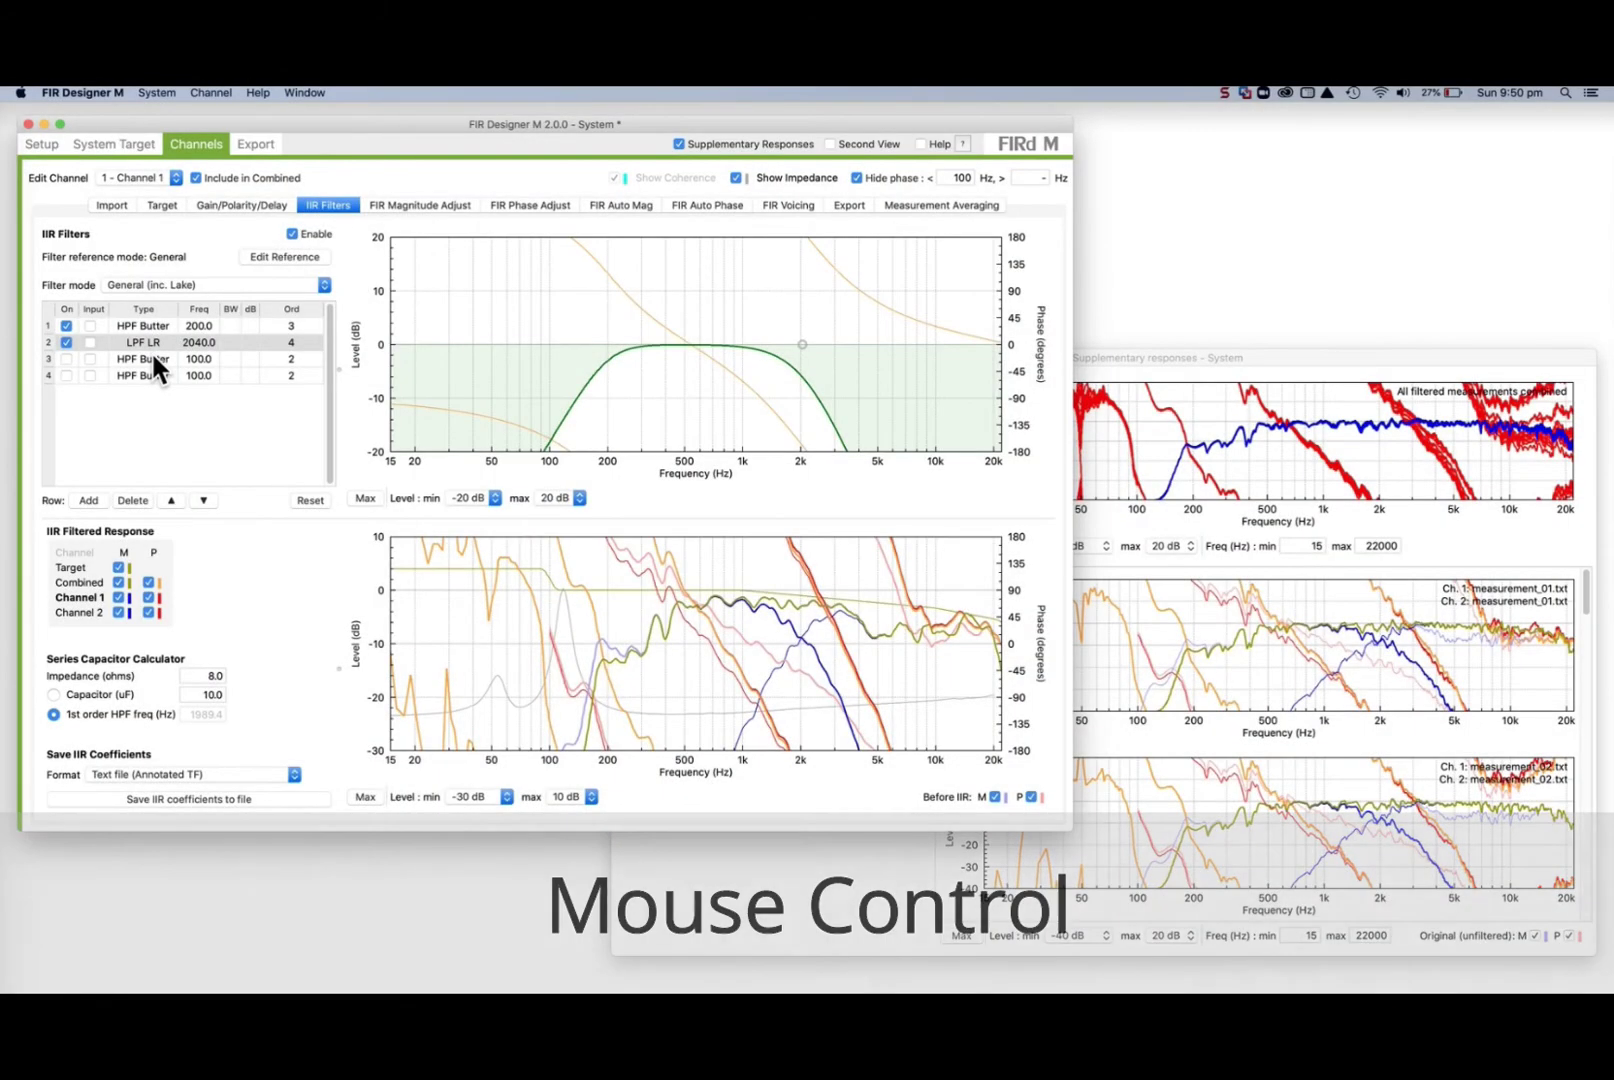
- Make IIR row 3 an active Parametric filter boosting about 6 dB near 560 Hz
left_click(152, 358)
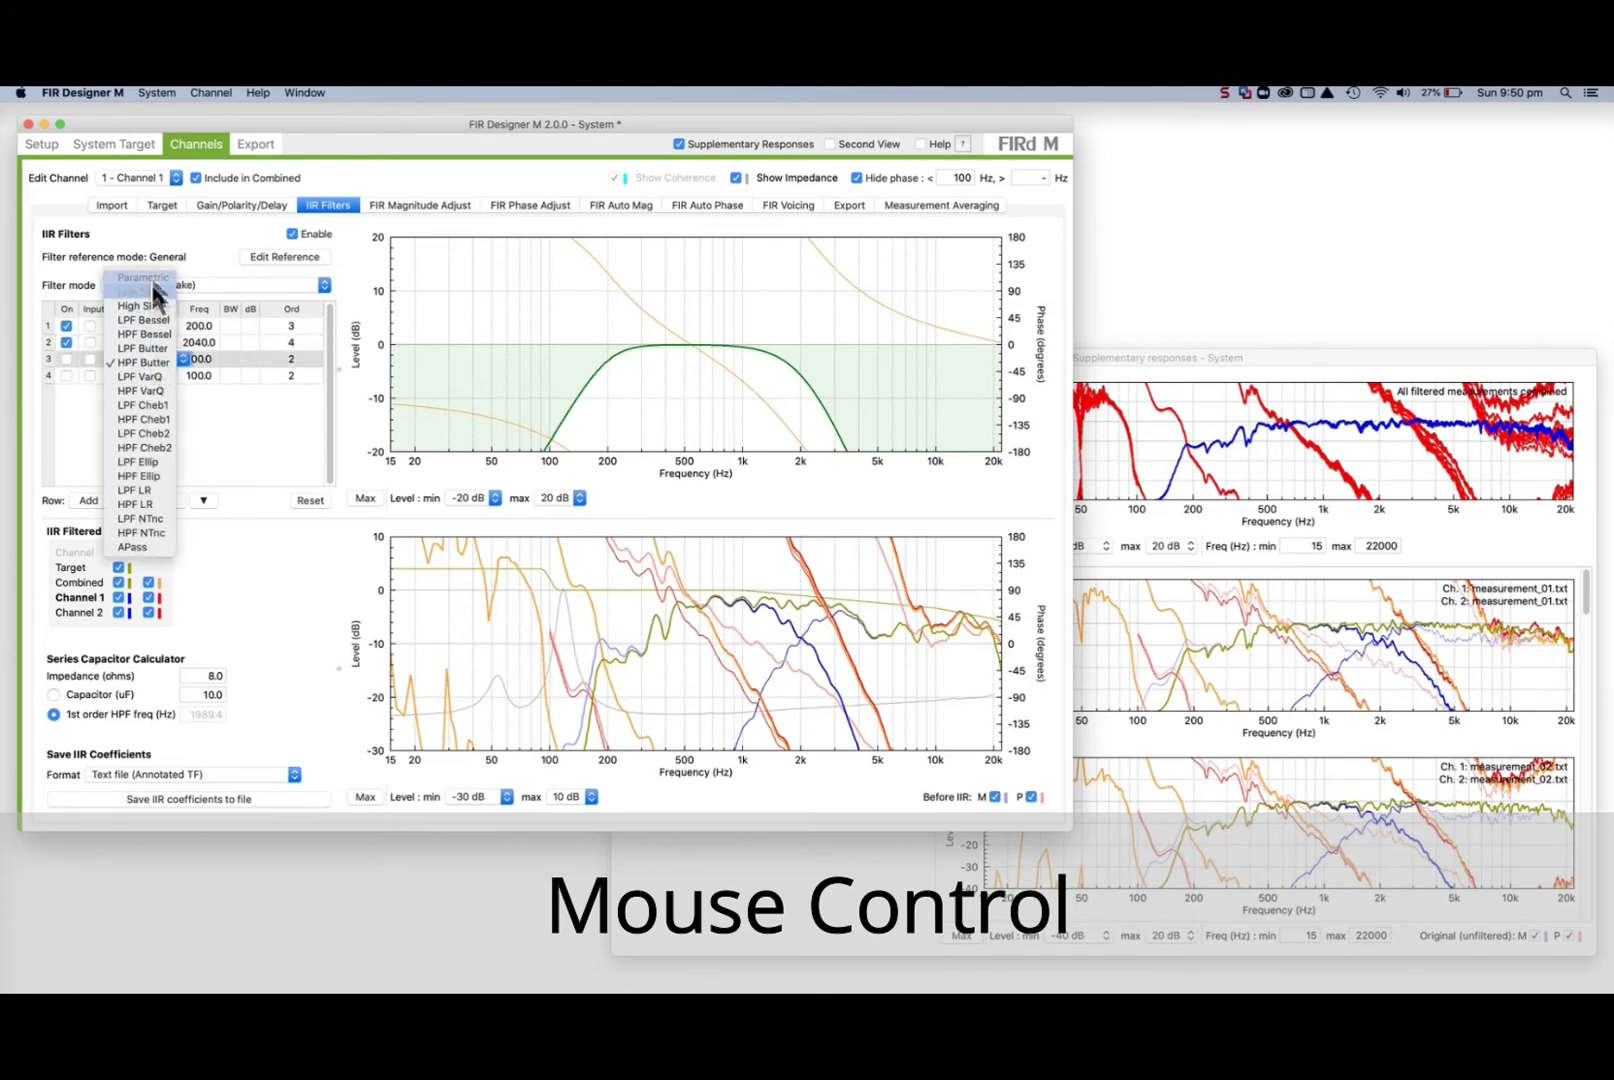
left_click(155, 281)
left_click(66, 358)
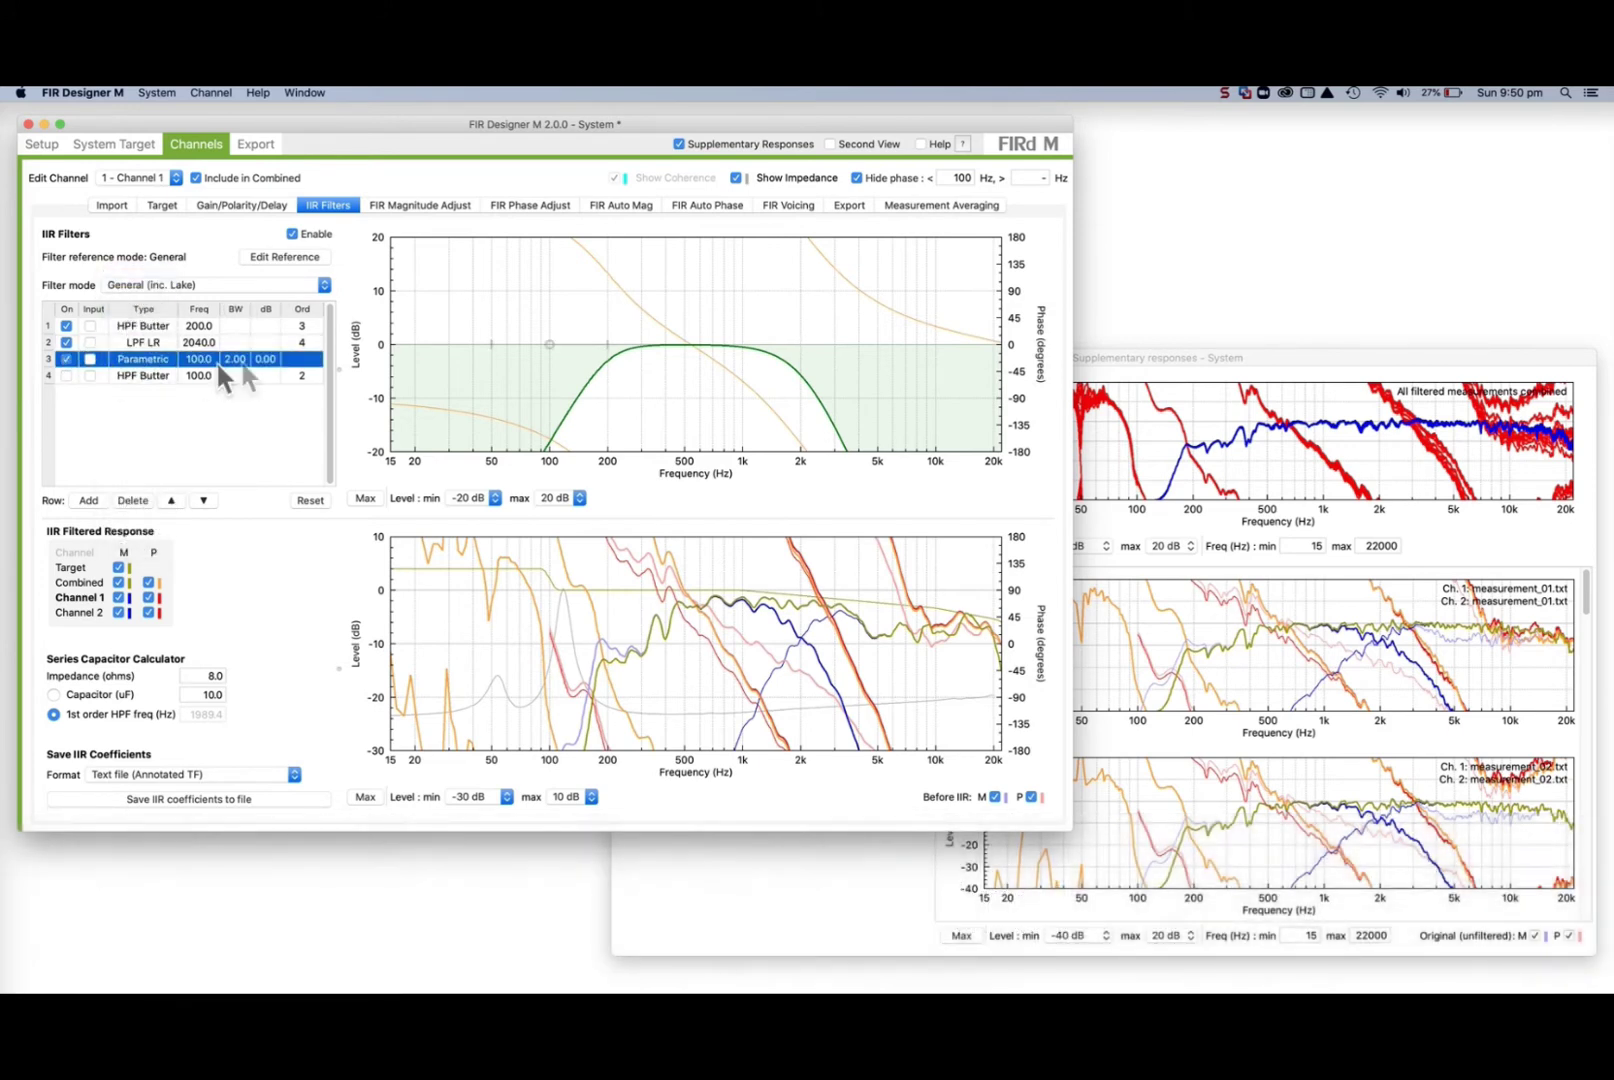
left_click_drag(554, 345, 716, 375)
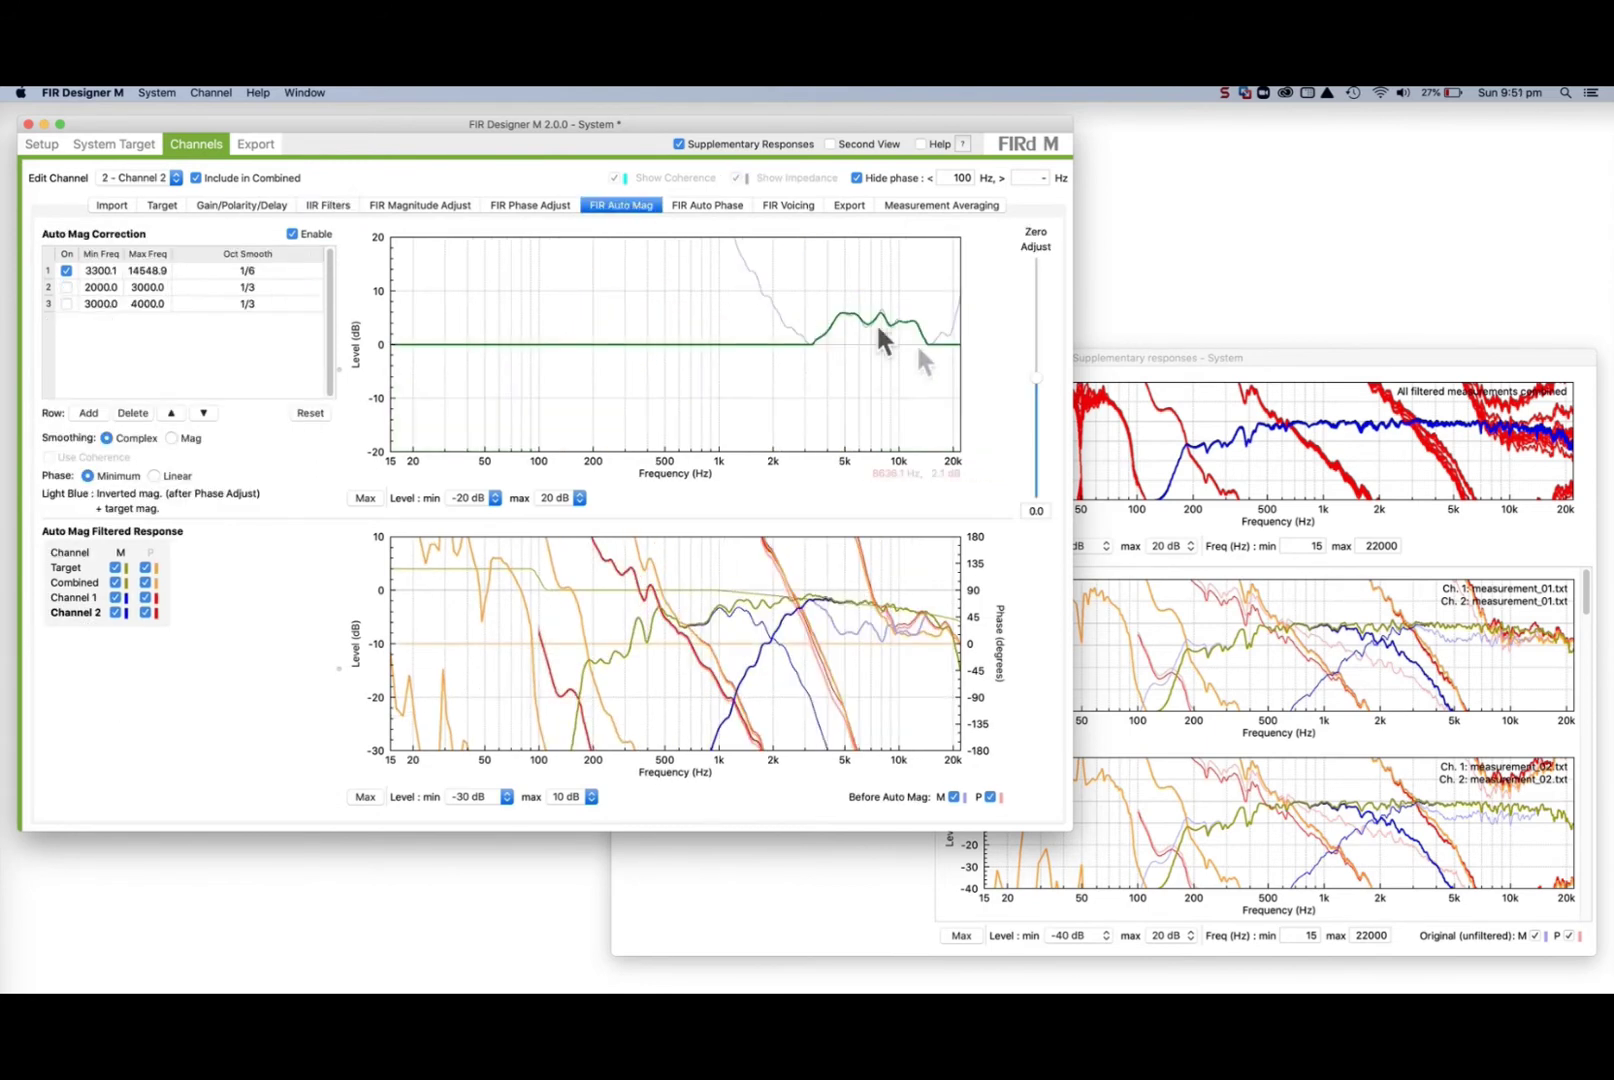
- Keep 1/6-octave smoothing and set Auto Mag band 1 to 3051.5–14602.1 Hz
left_click(195, 268)
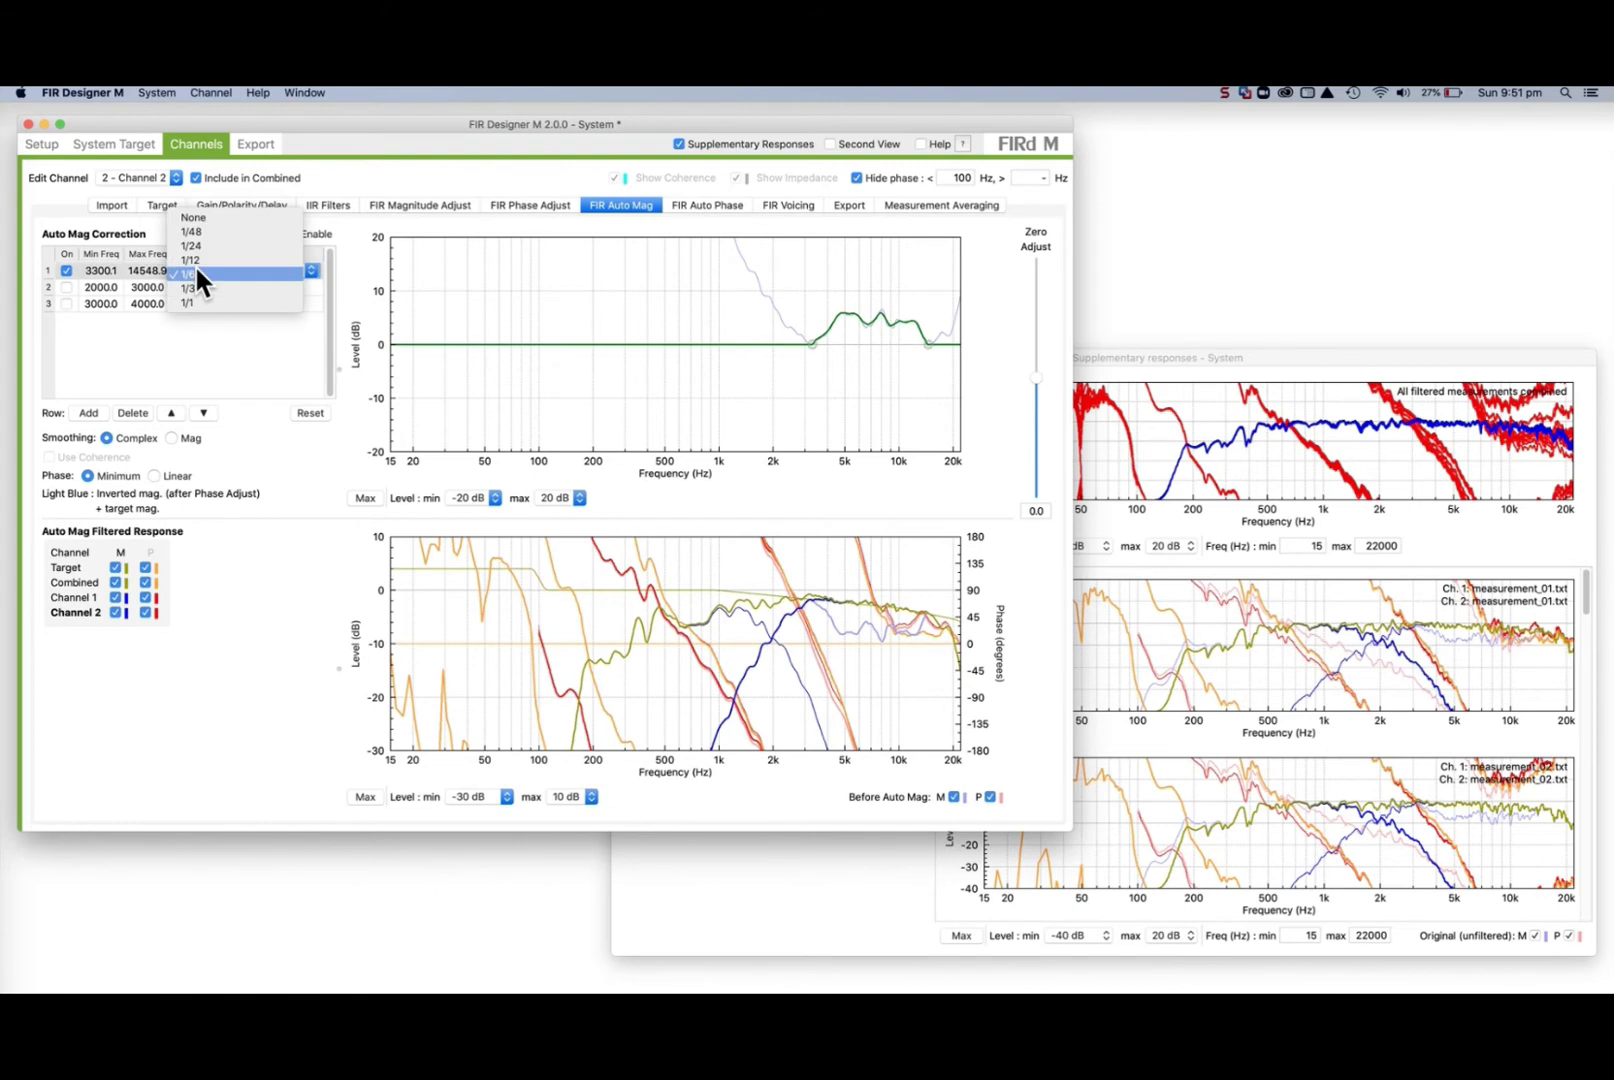
left_click(195, 268)
mouse_move(808, 342)
left_mouse_down()
mouse_move(788, 342)
mouse_move(808, 344)
left_mouse_up()
mouse_move(932, 339)
left_mouse_down()
mouse_move(960, 339)
mouse_move(873, 340)
mouse_move(927, 340)
left_mouse_up()
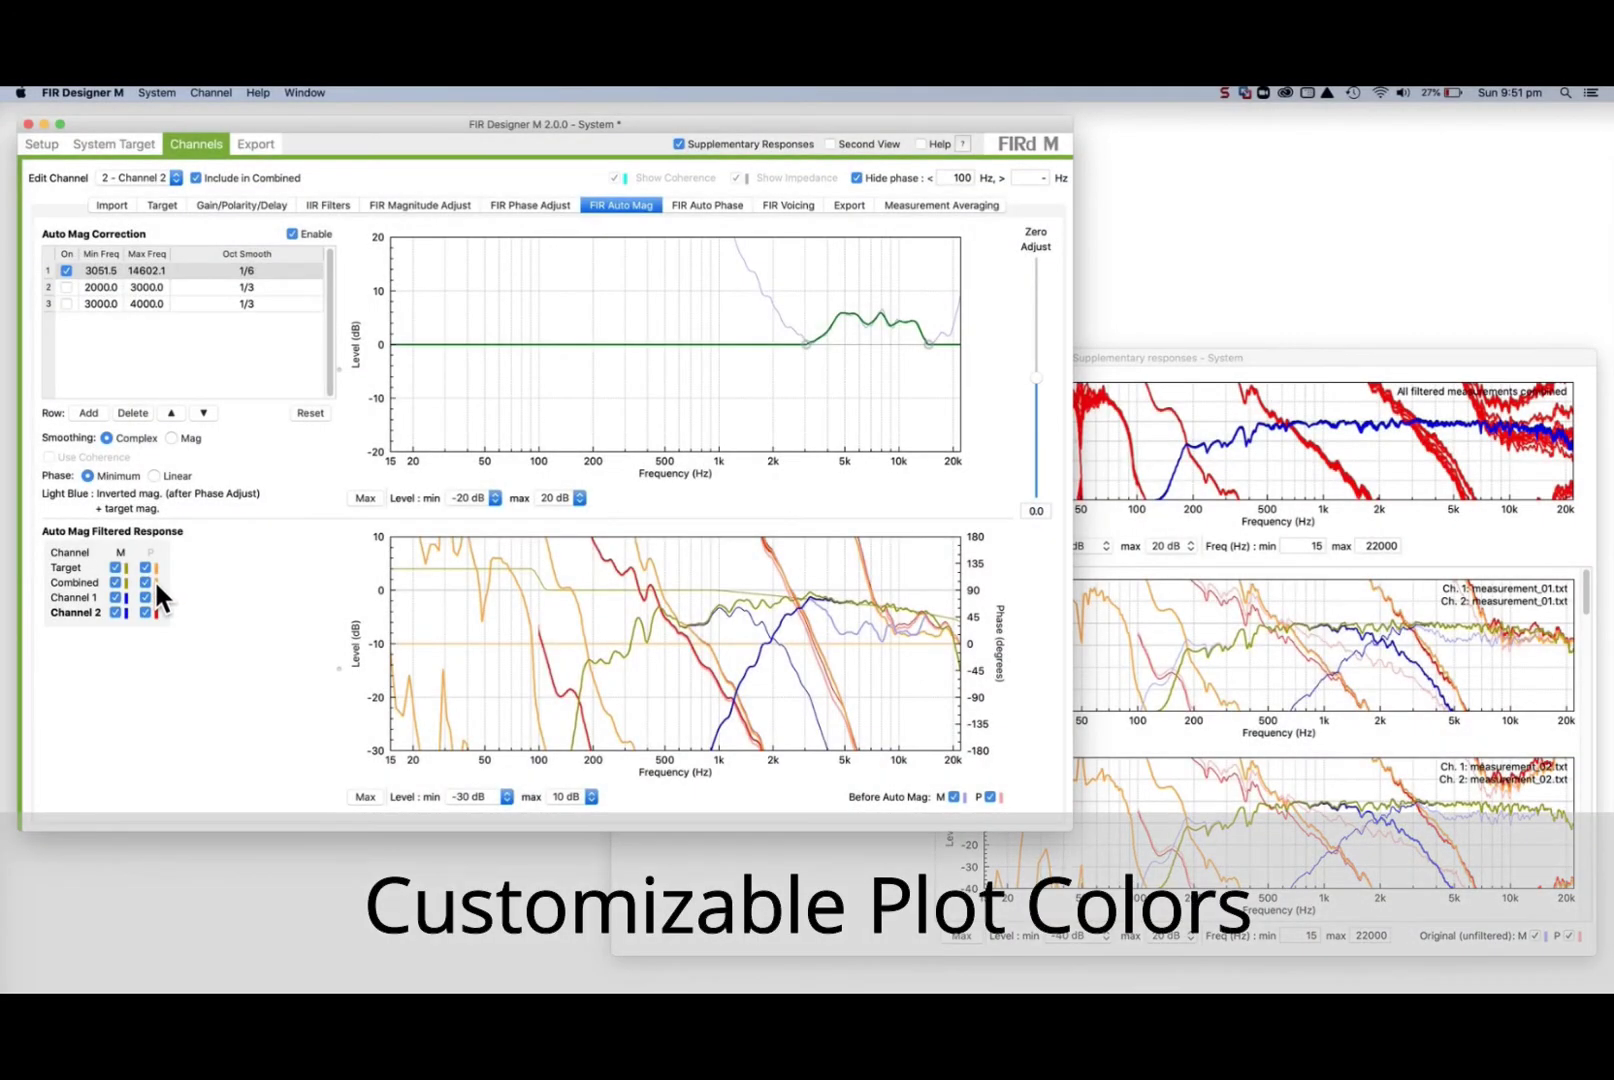
- Give the Combined phase curve a yellow plot colour
left_click(155, 581)
left_click(567, 453)
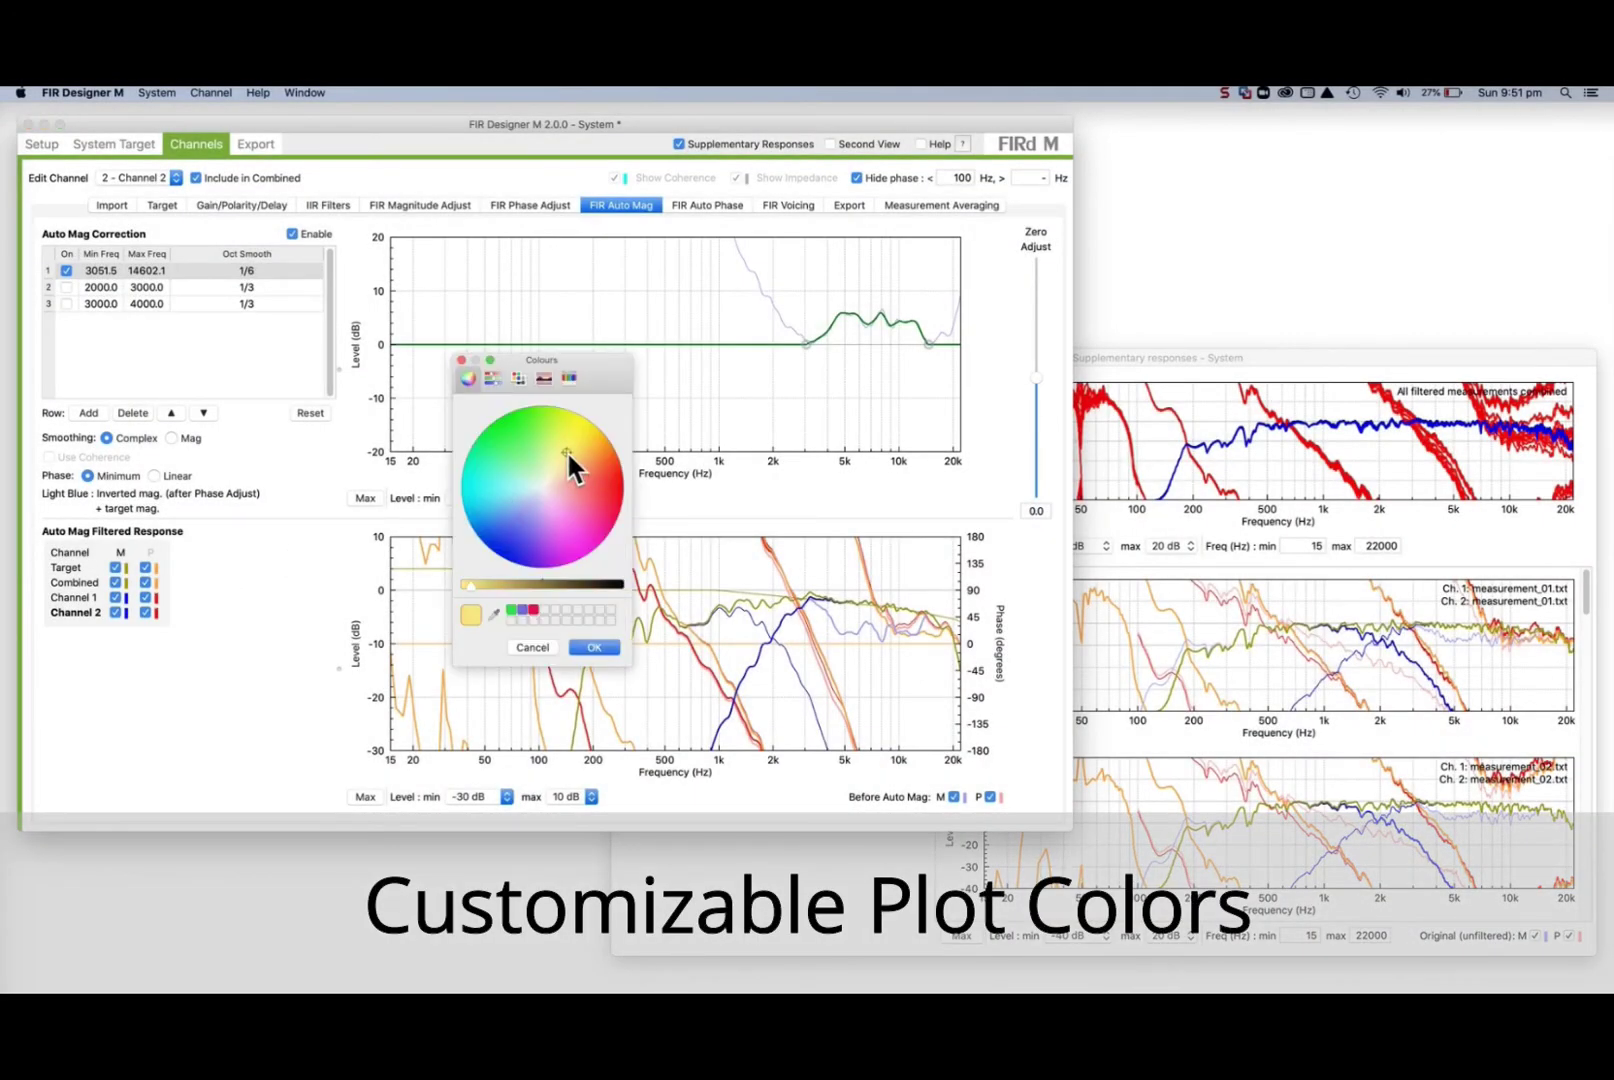
left_click(596, 647)
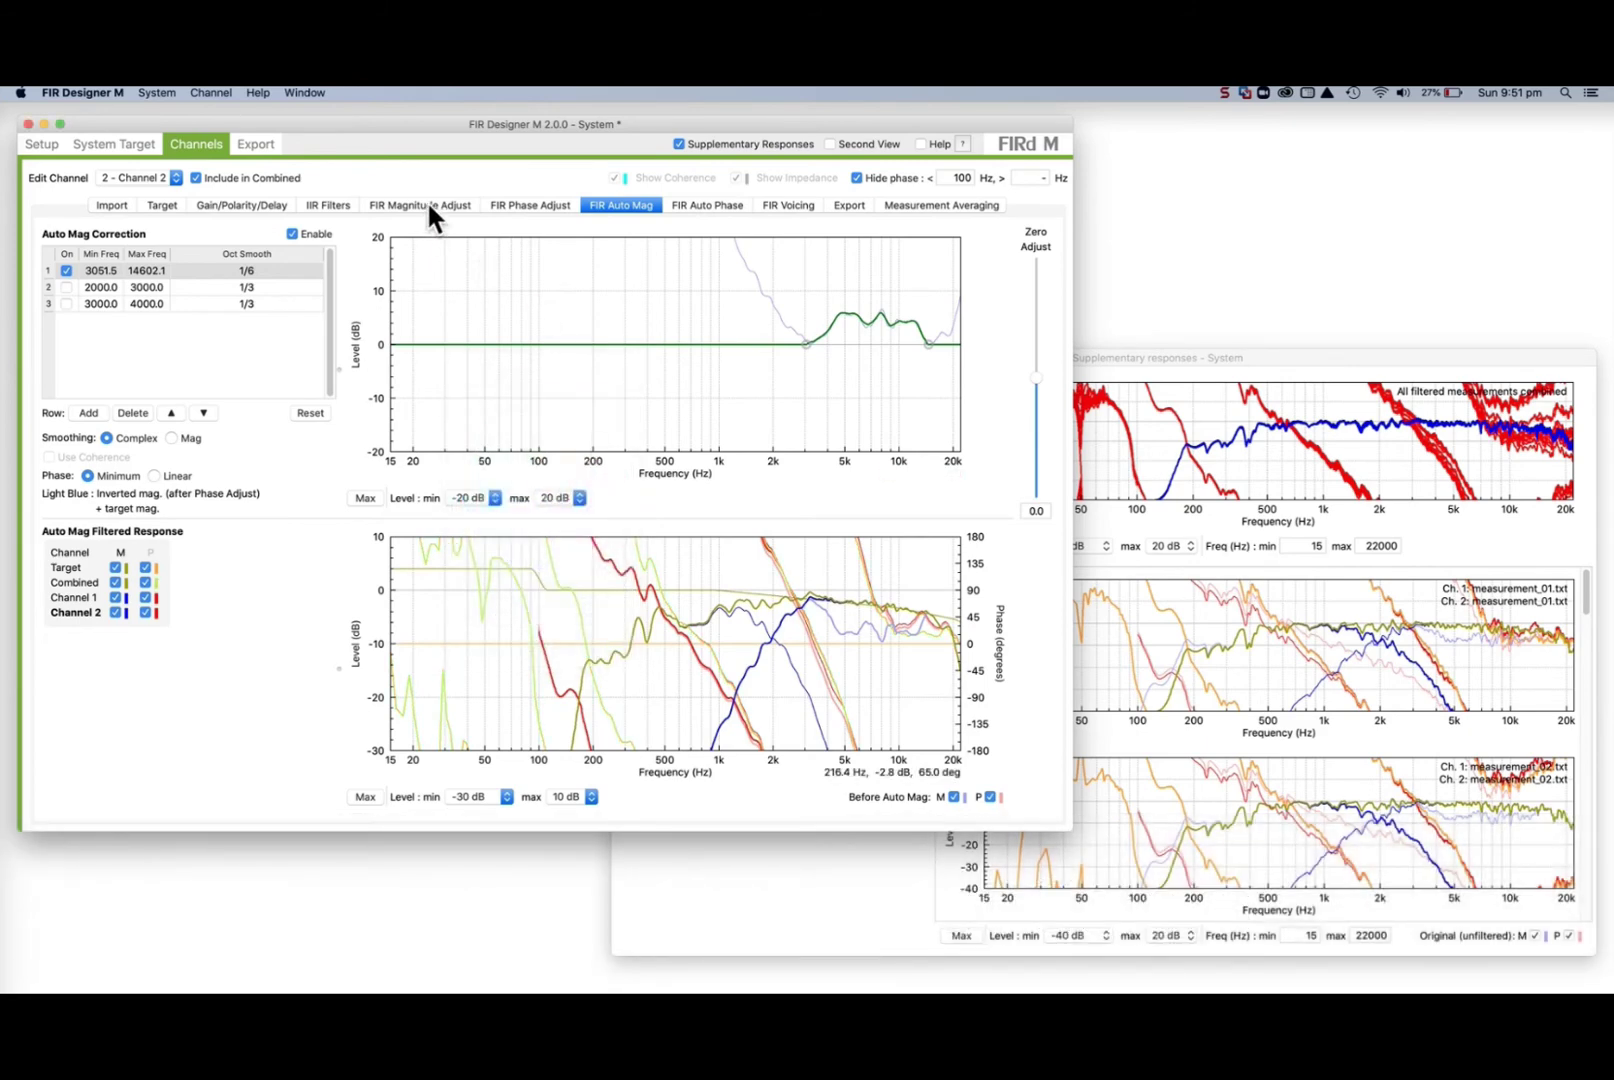
- On the IIR Filters page, change the Combined magnitude curve colour to red
left_click(325, 204)
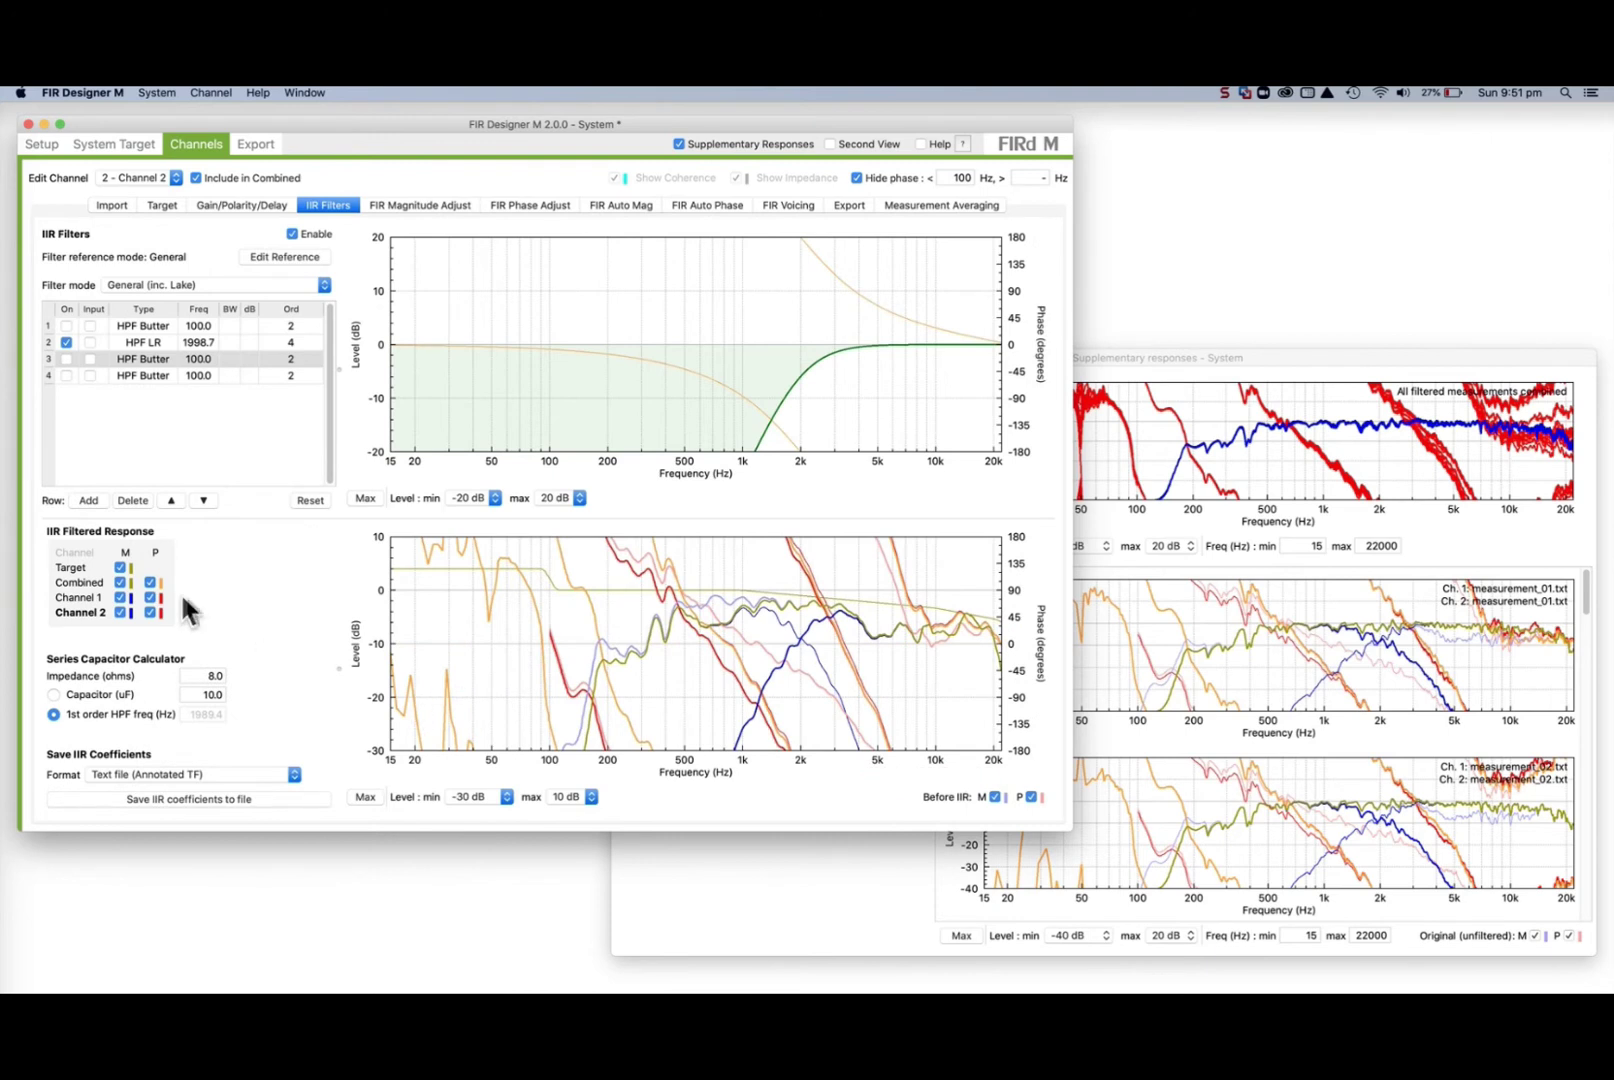
left_click(132, 584)
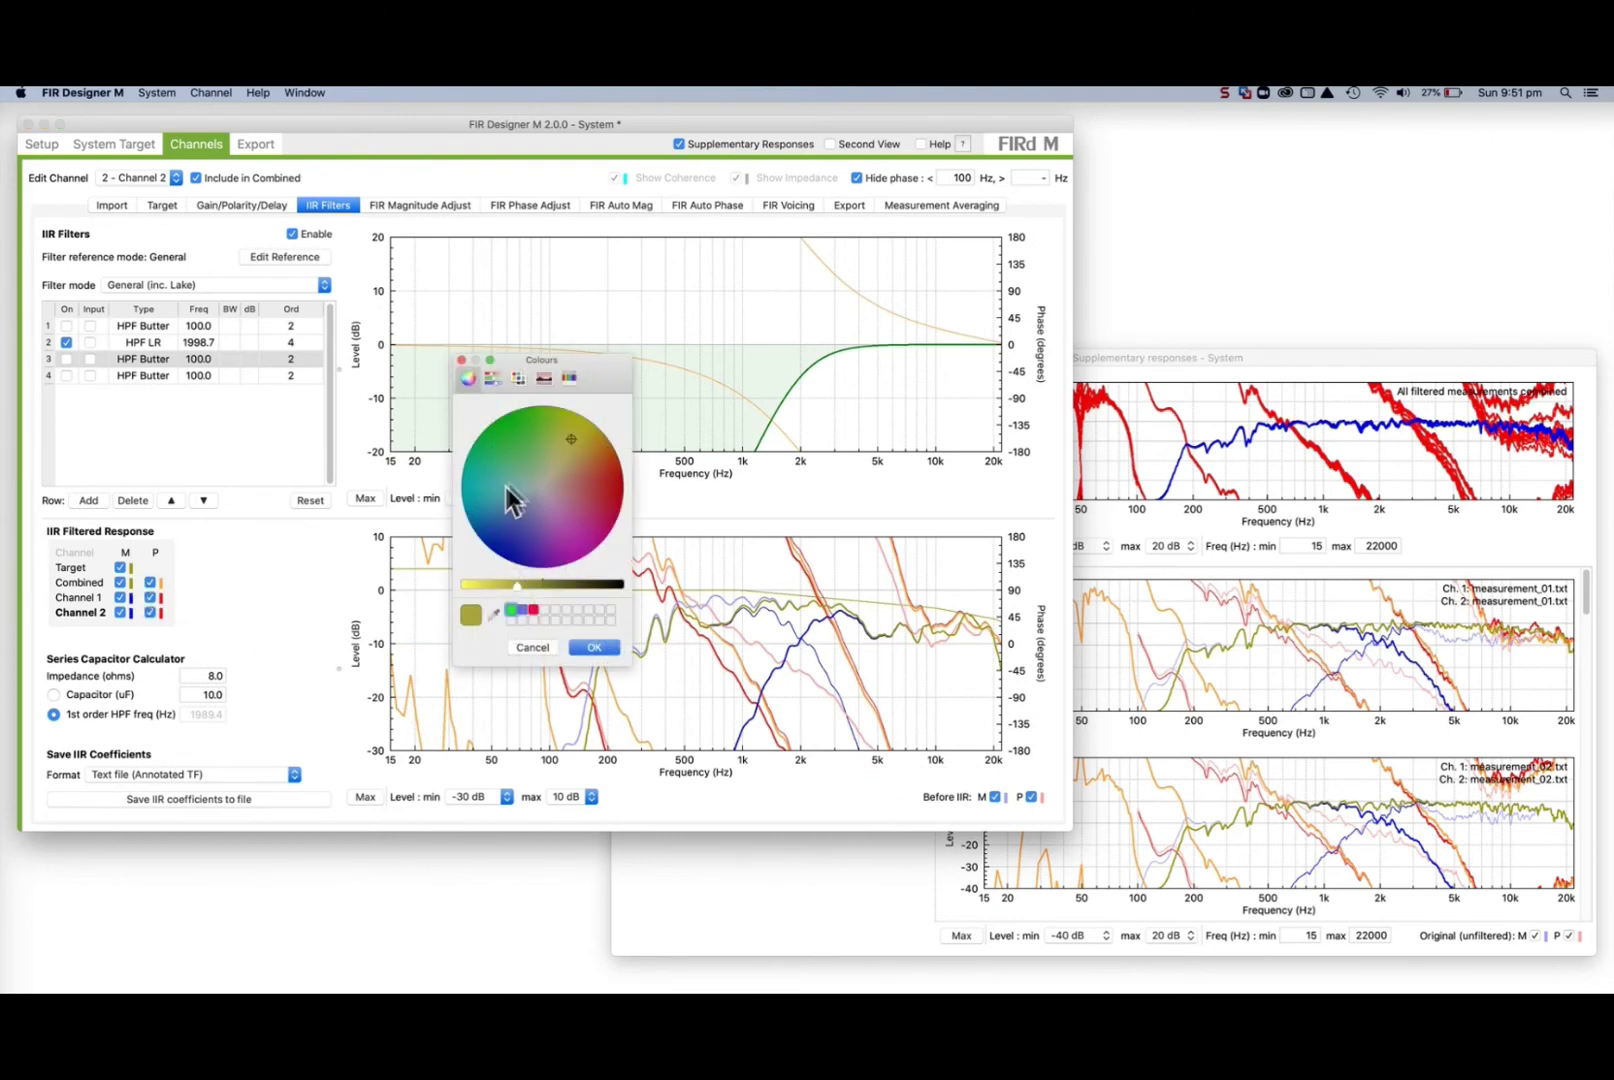
left_click_drag(572, 437, 593, 491)
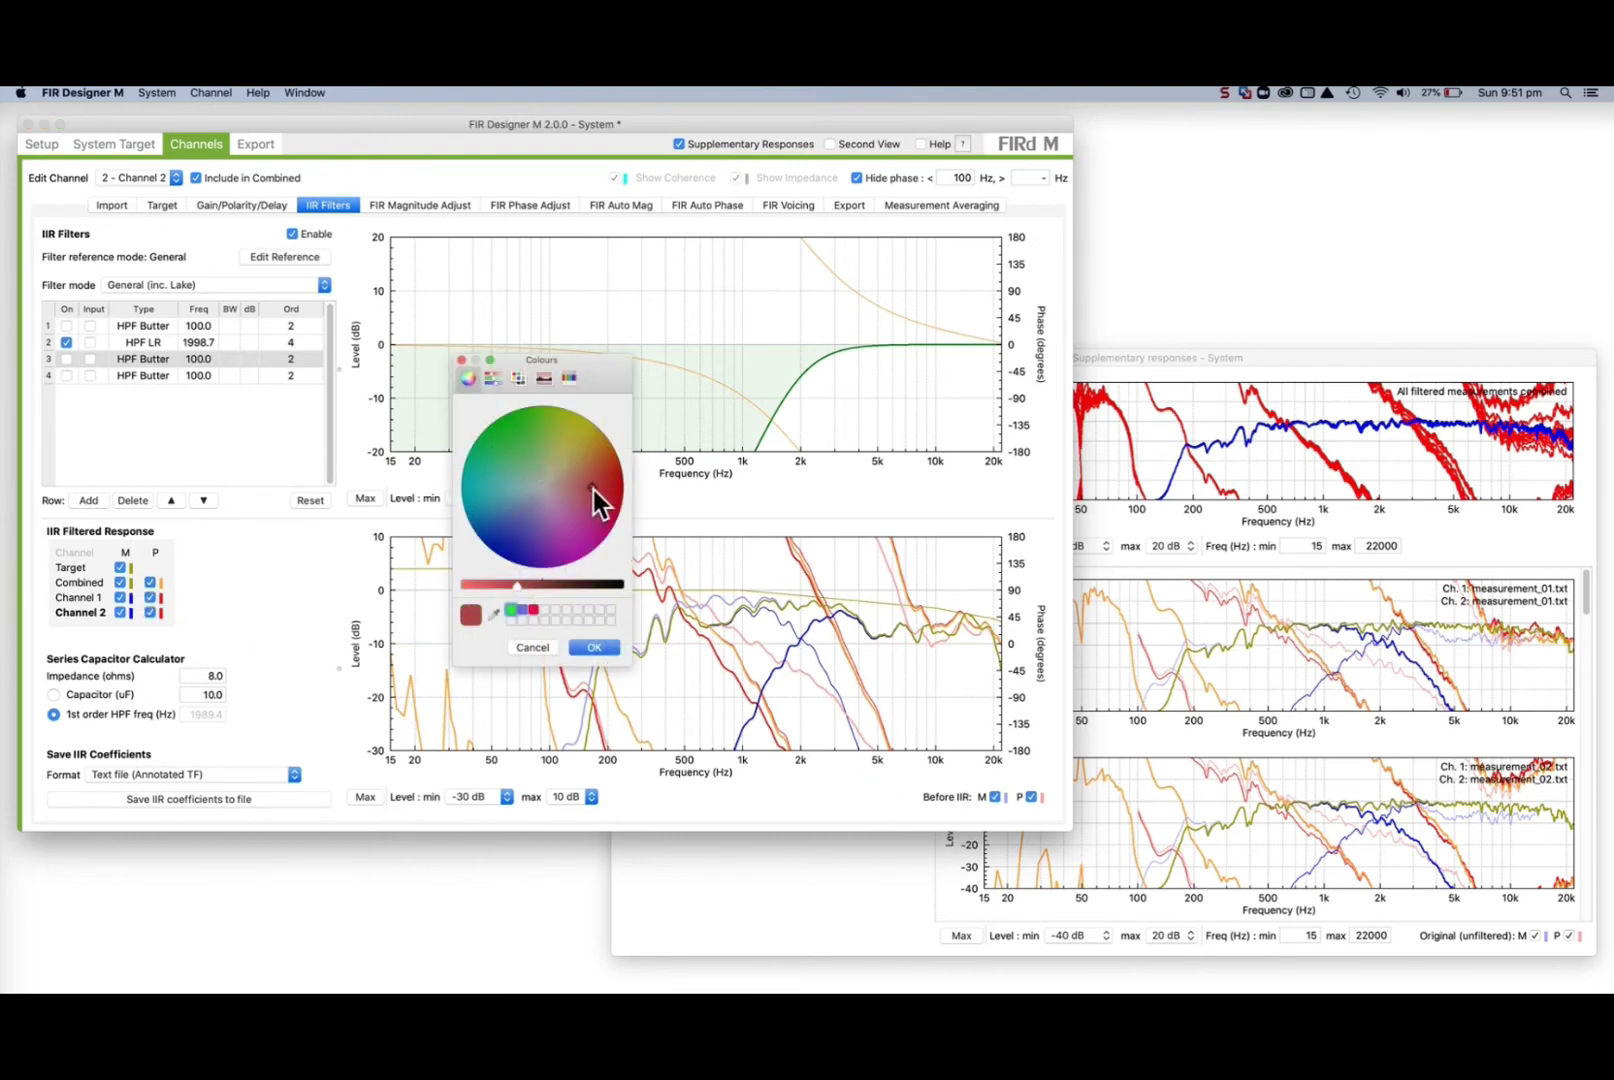
left_click(592, 646)
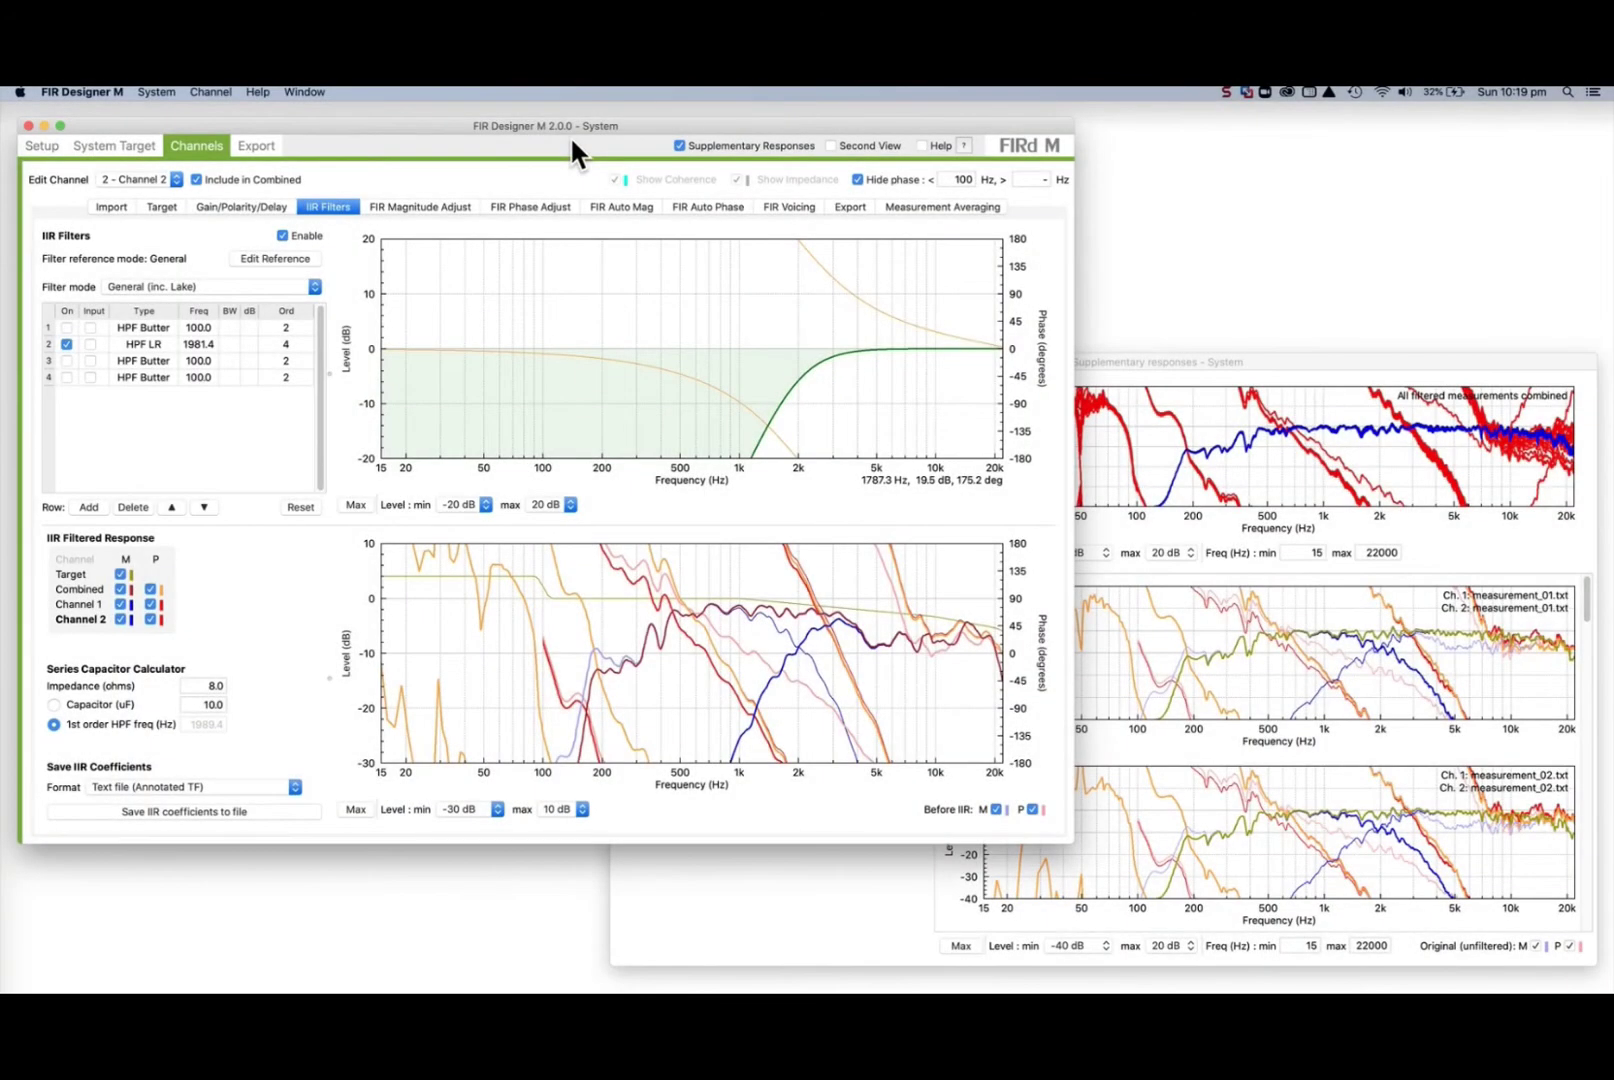
- On FIR Magnitude Adjust, widen the filter table and toggle row 1's Invert on and off
left_click(450, 204)
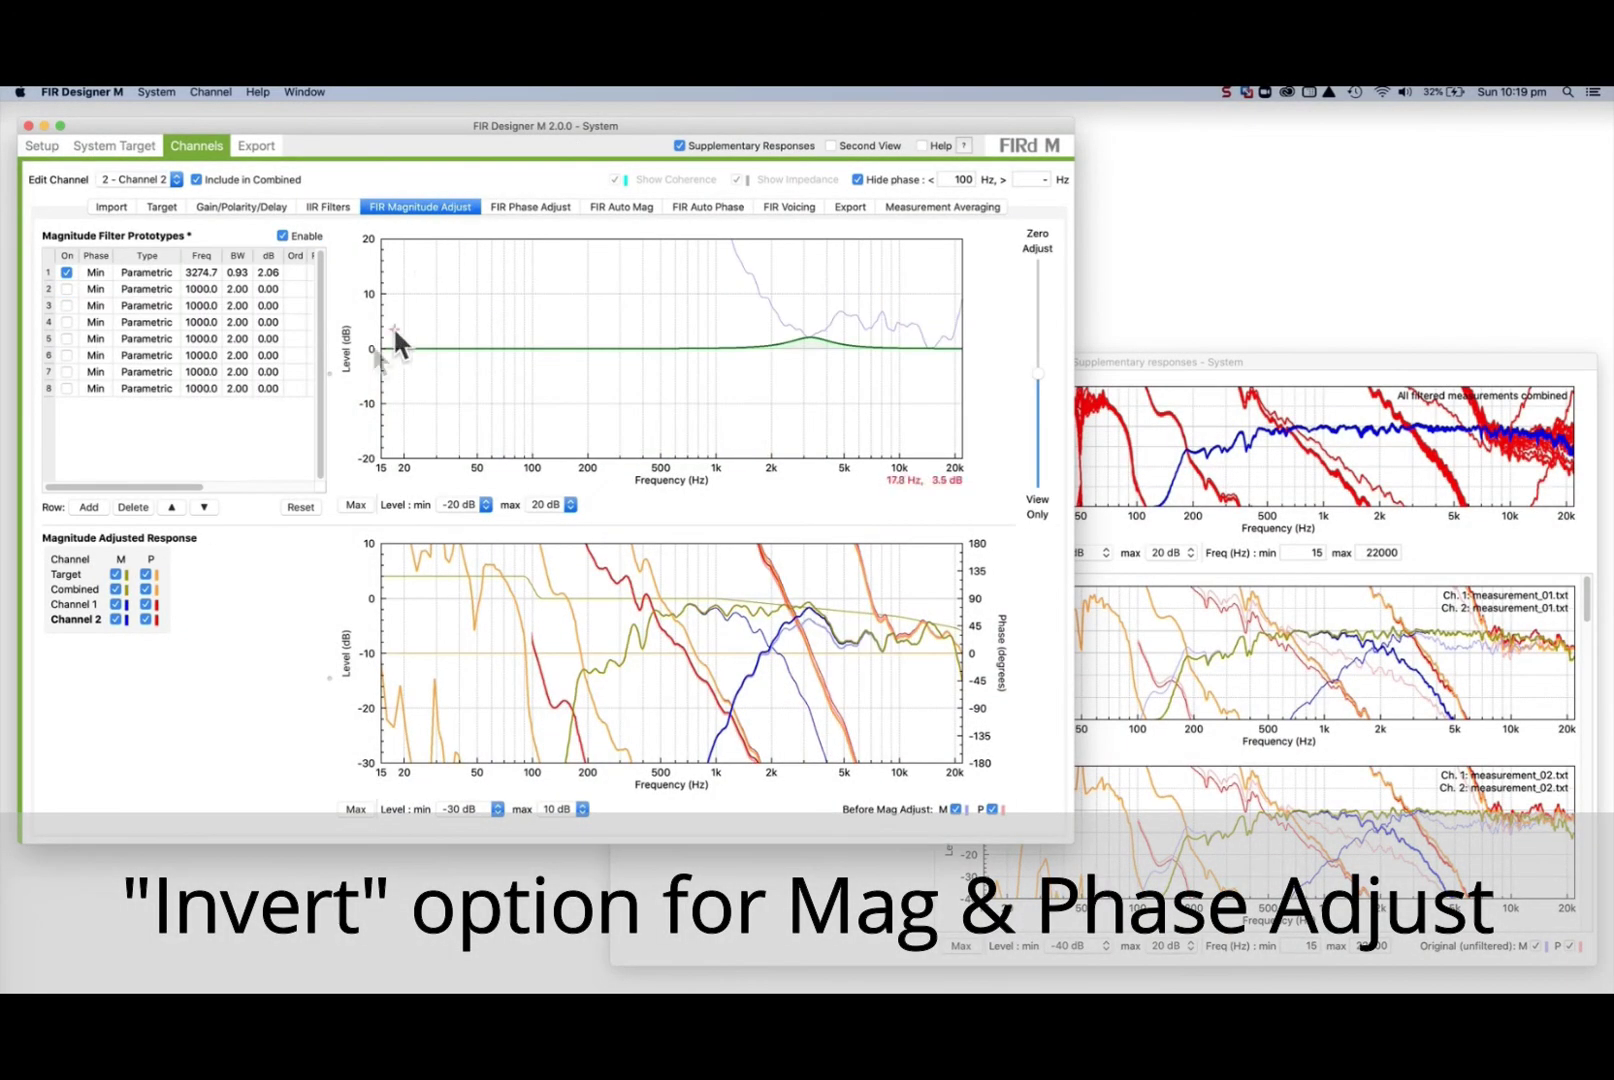
left_click_drag(328, 367, 405, 366)
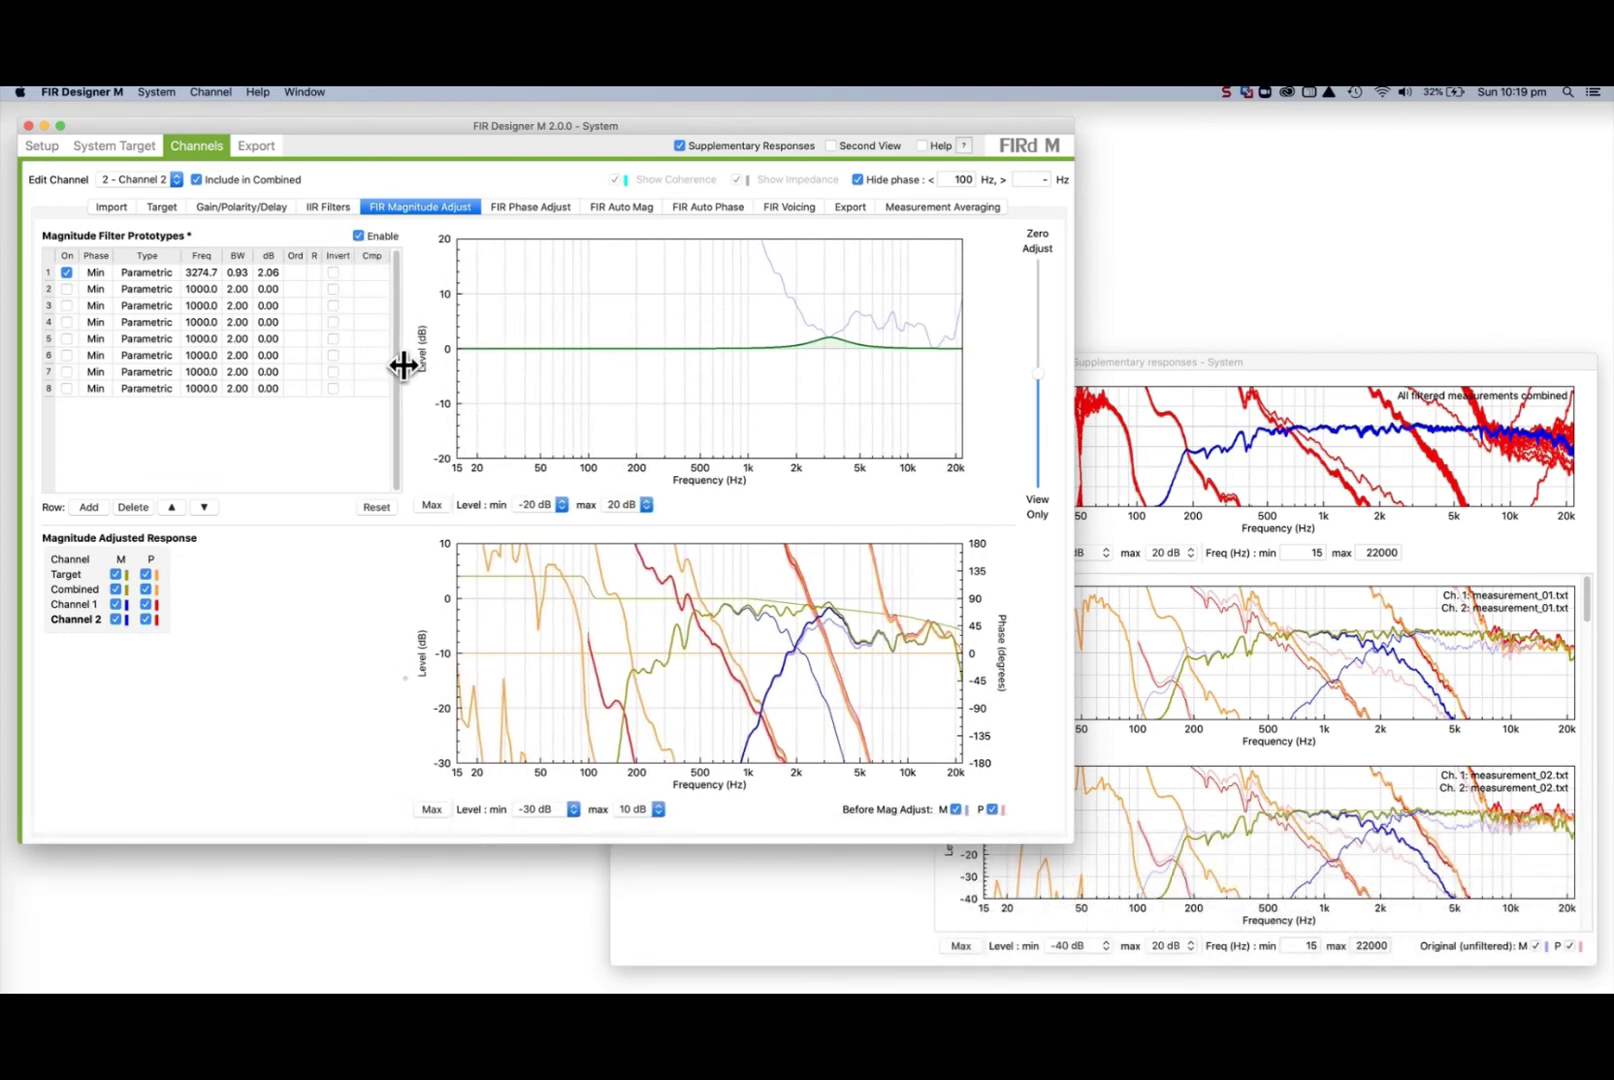
left_click(332, 272)
left_click(332, 272)
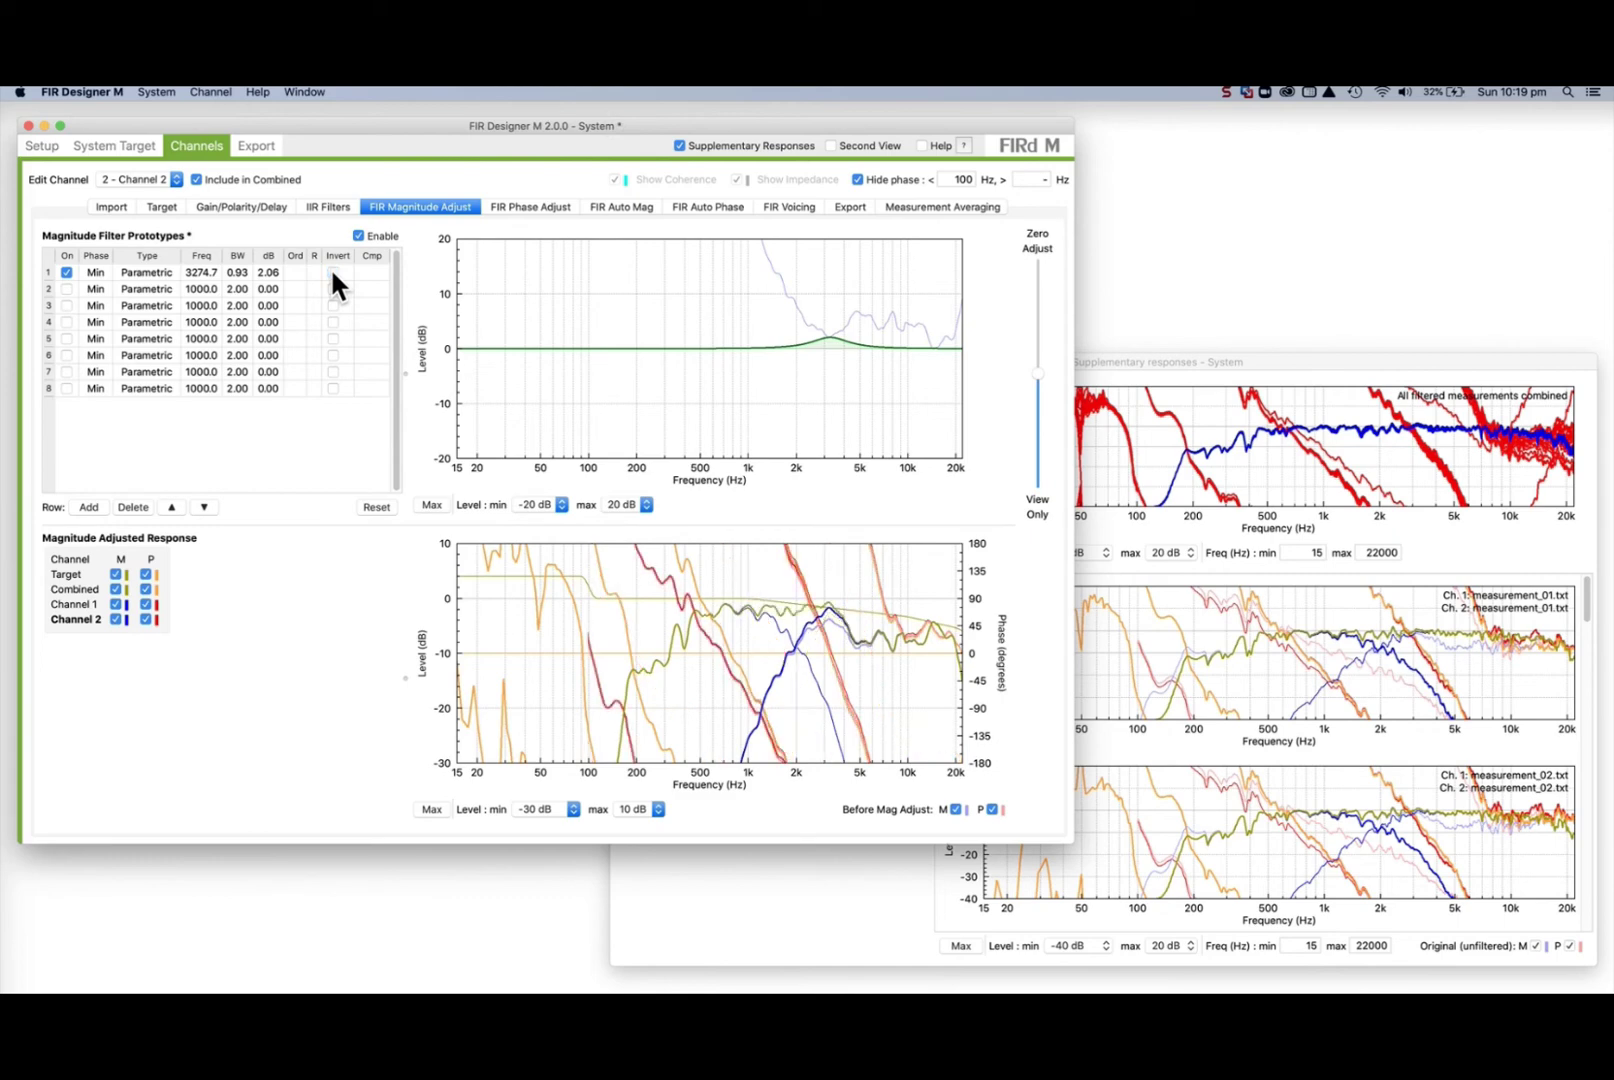
- Change row 1 to LPF KH1, then to HPF KH1 at 3274.7 Hz
left_click(162, 272)
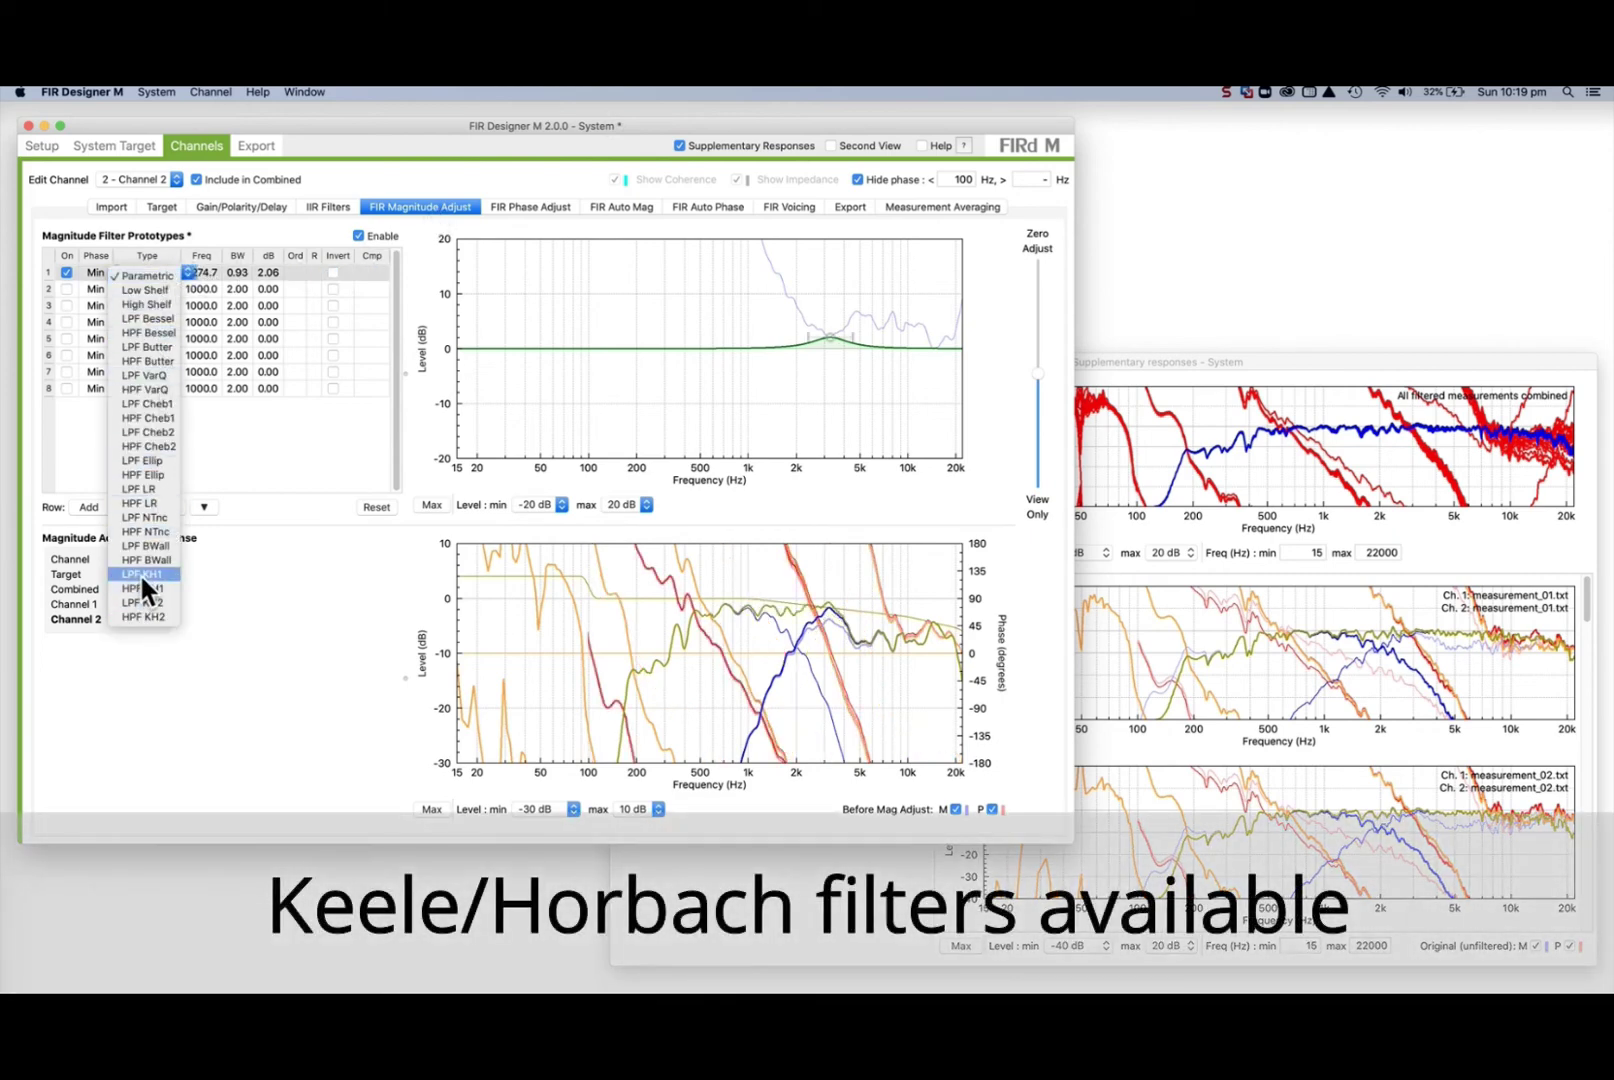
left_click(141, 574)
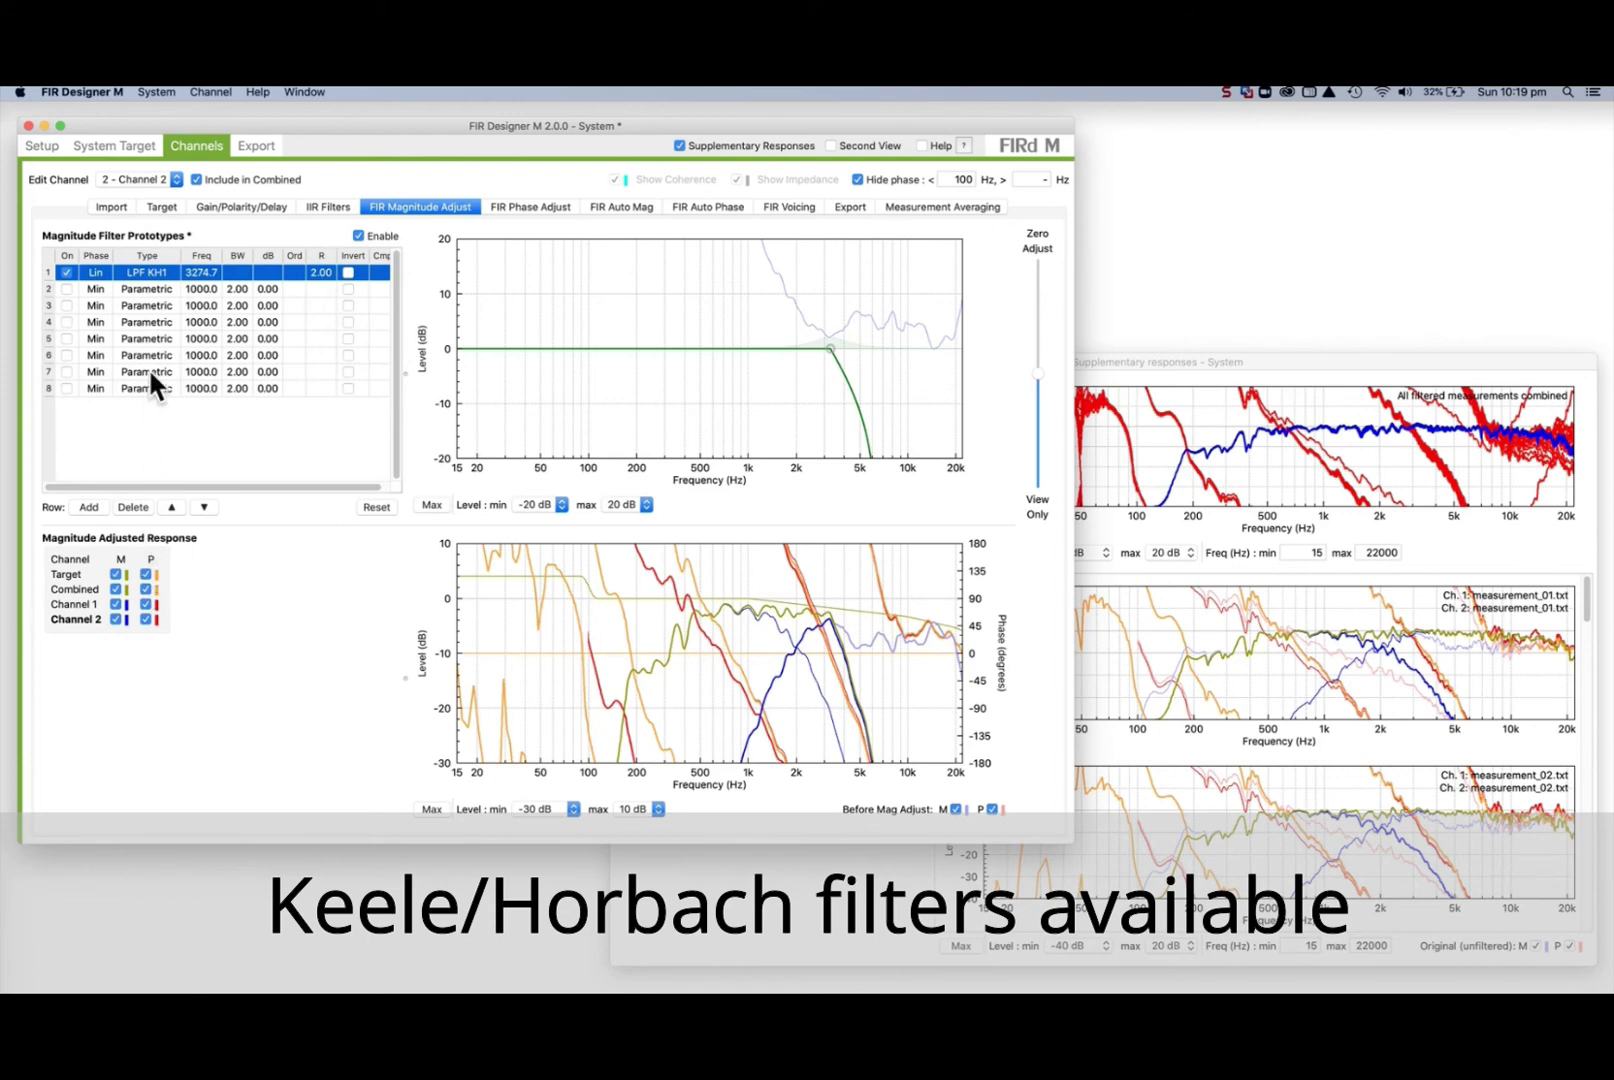
left_click(158, 275)
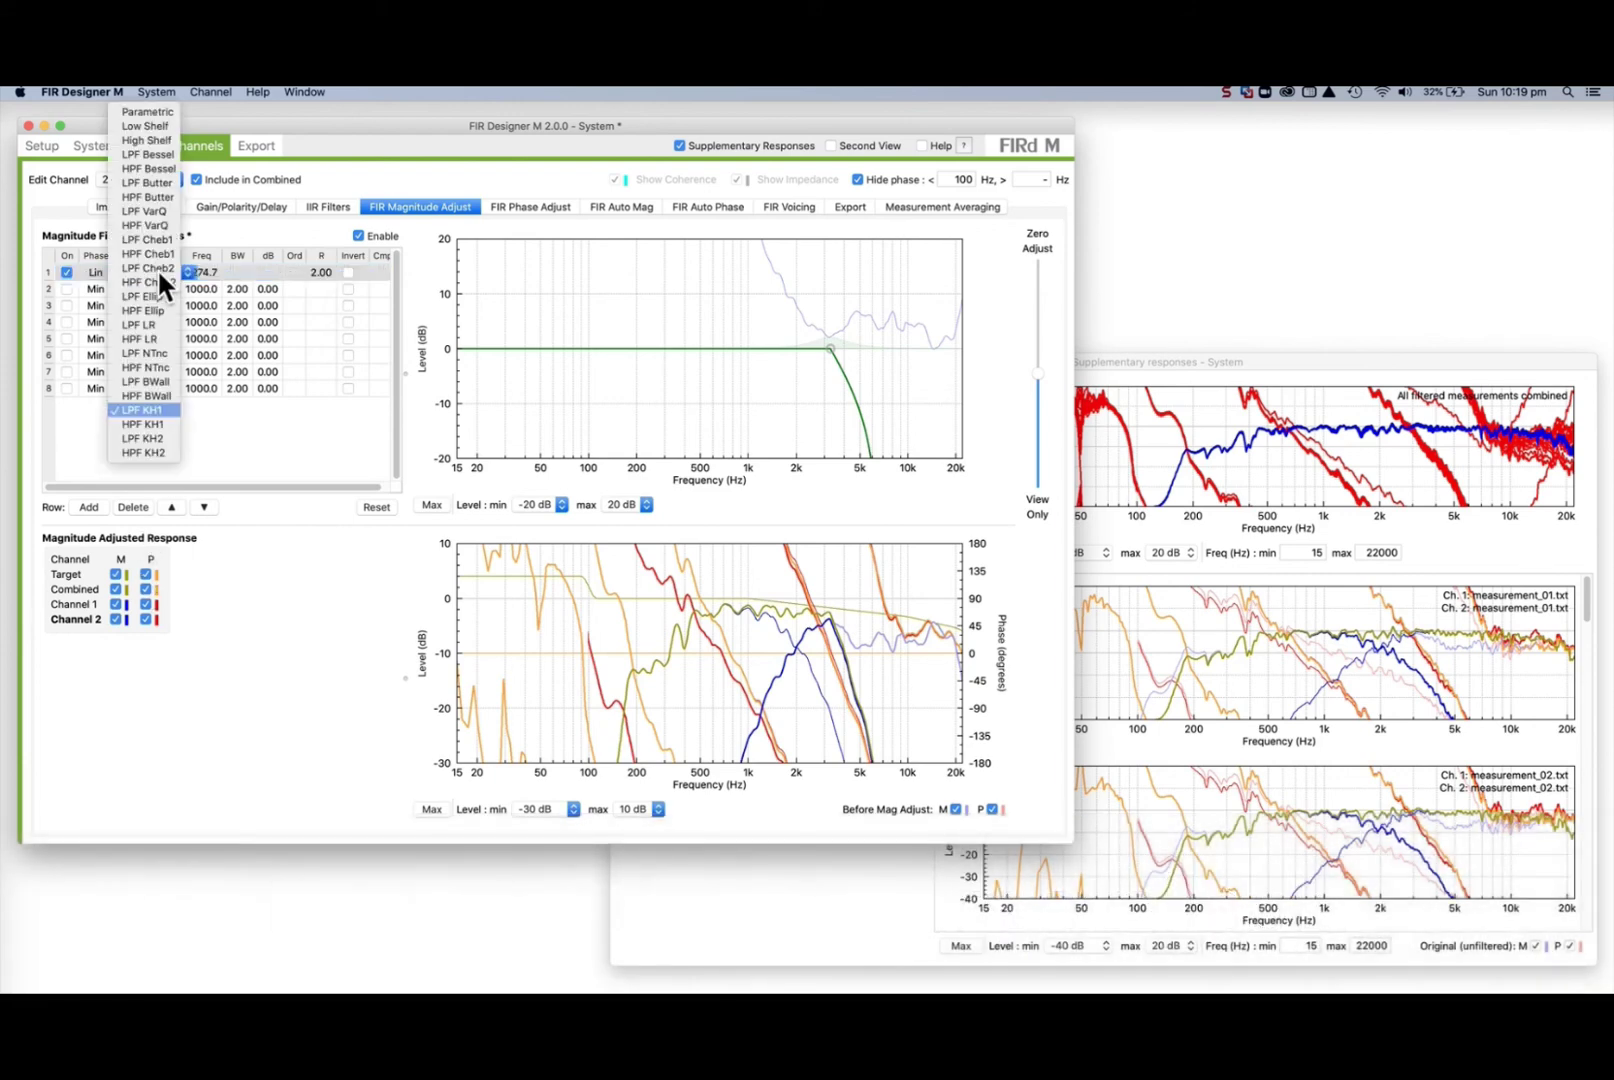
left_click(153, 428)
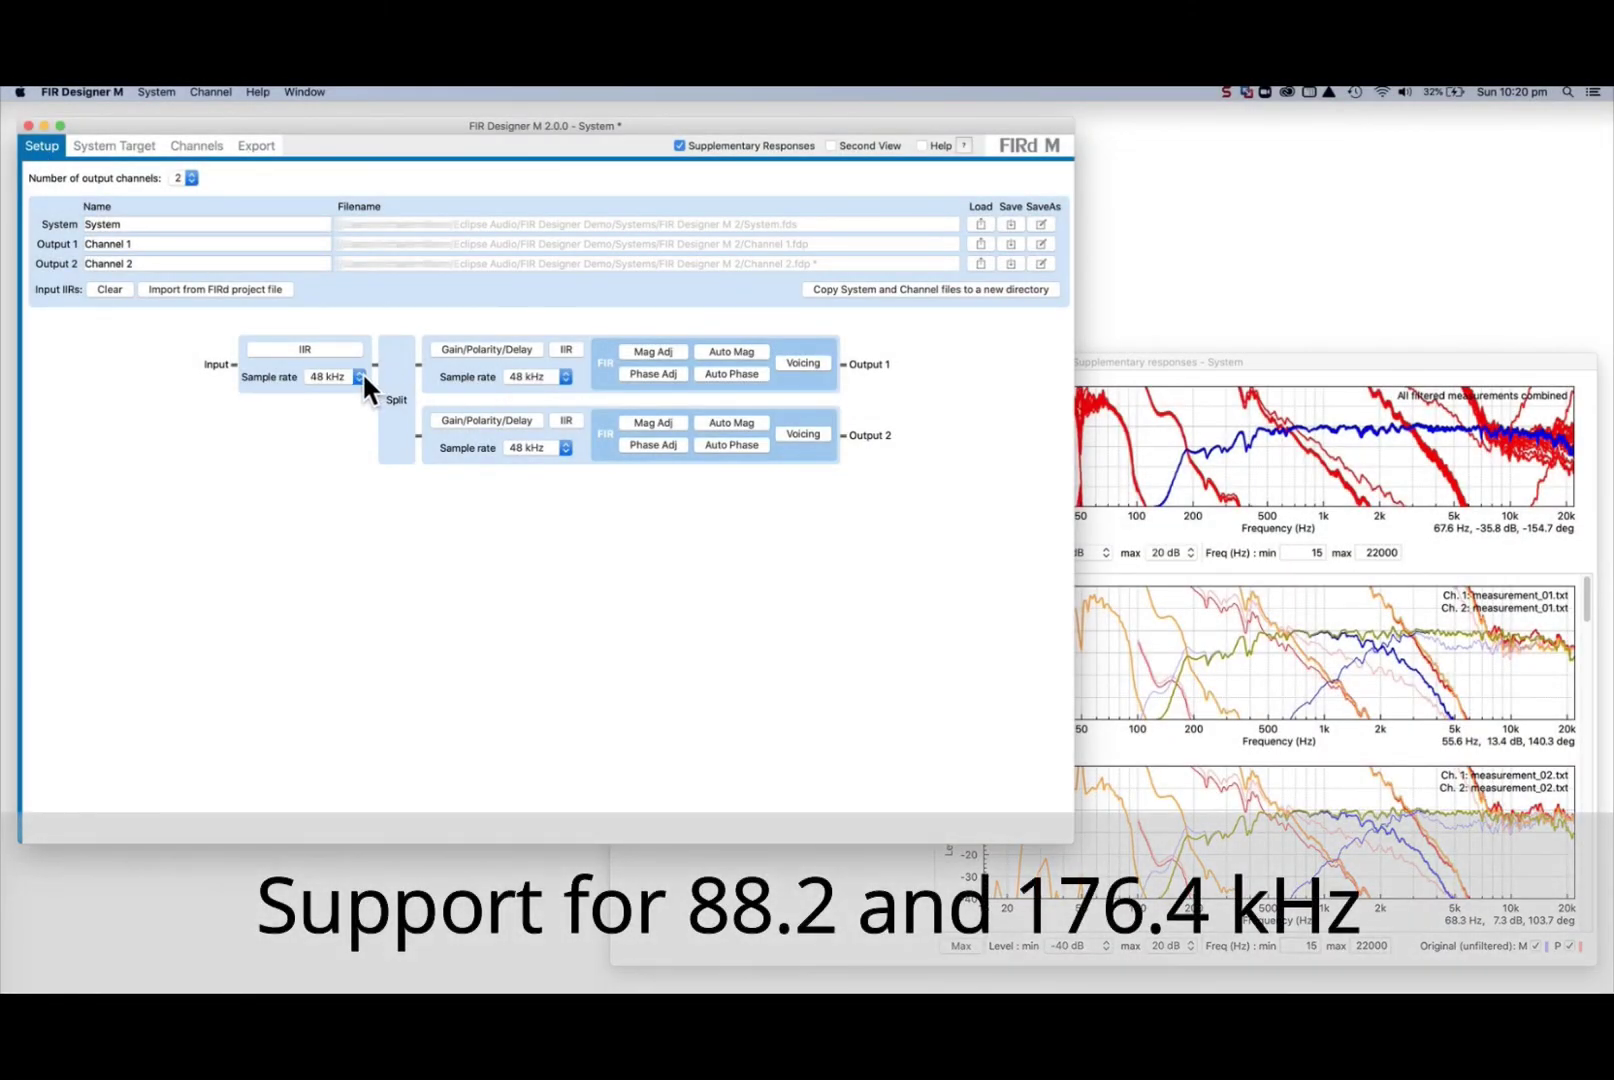
- Open Output 1's Sample rate list on the Setup tab to show the 88.2 and 176.4 kHz rates
left_click(530, 377)
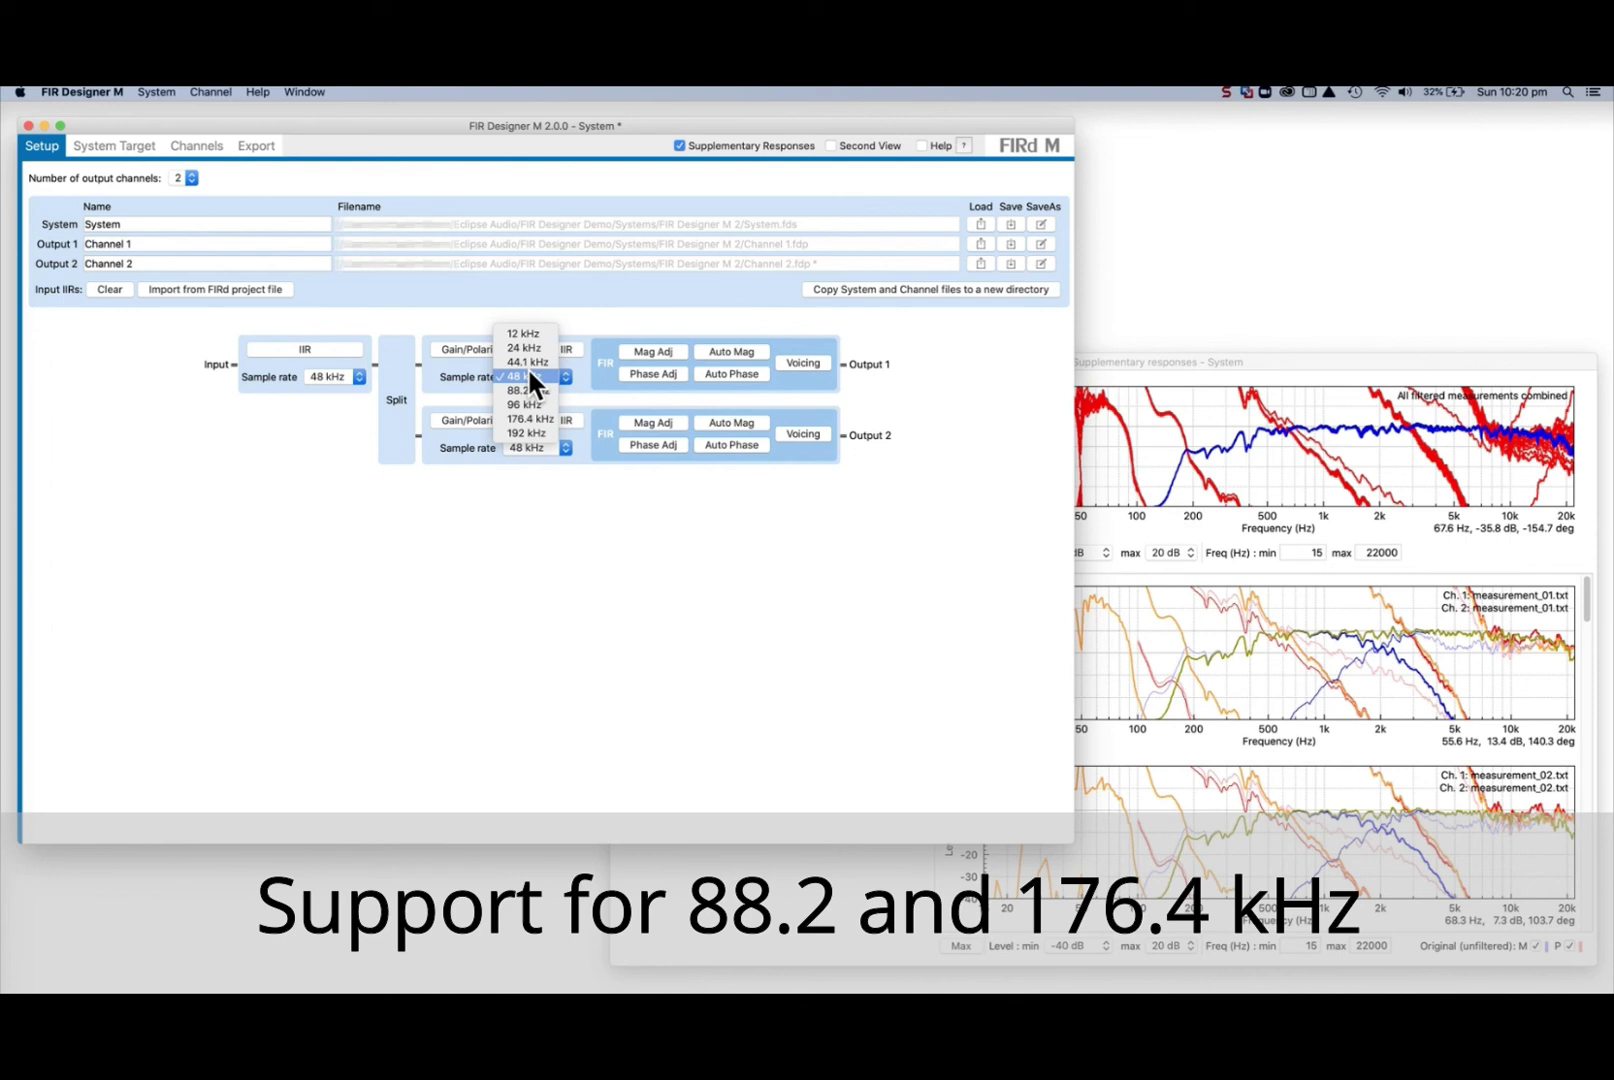